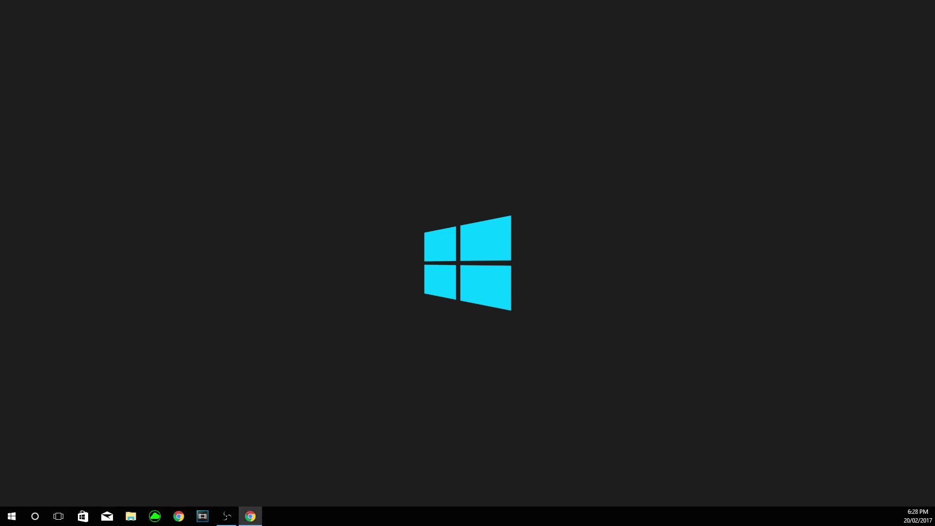
# Google 'flyawaysimulation' in Chrome and follow the first result to the Fly Away Simulation homepage
pyautogui.click(250, 516)
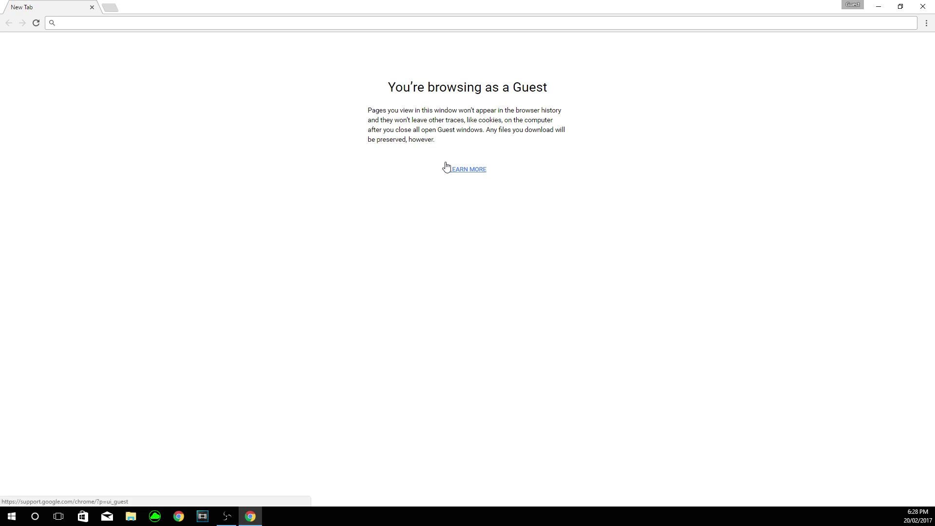
pyautogui.write('flyawaysi')
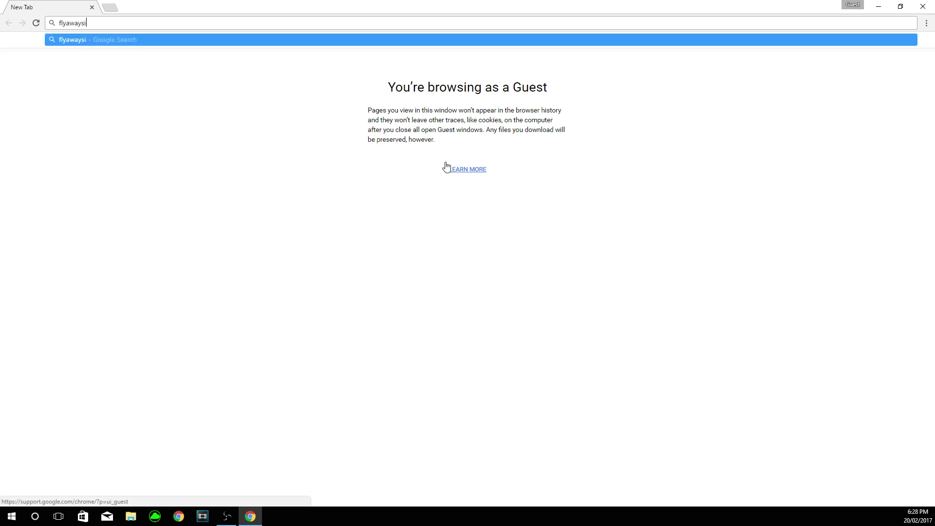
pyautogui.write('mulation')
pyautogui.press('Return')
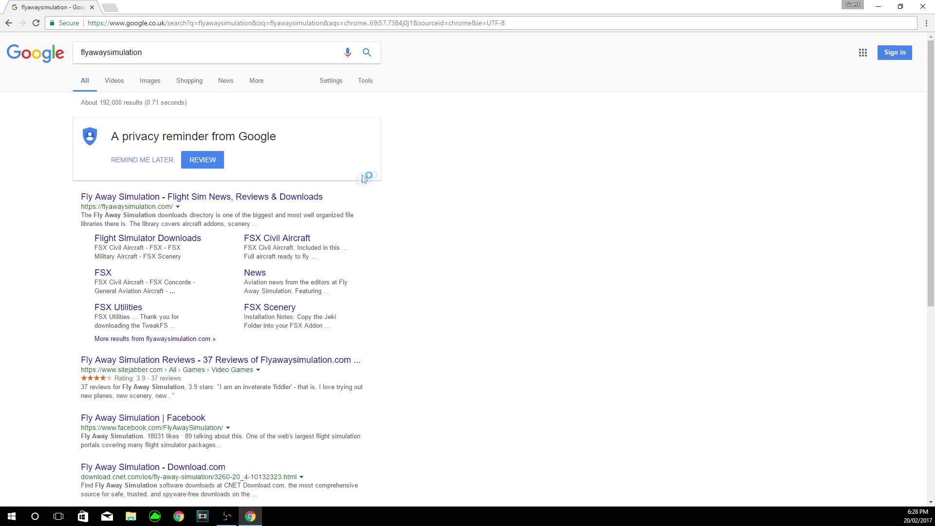
pyautogui.click(190, 197)
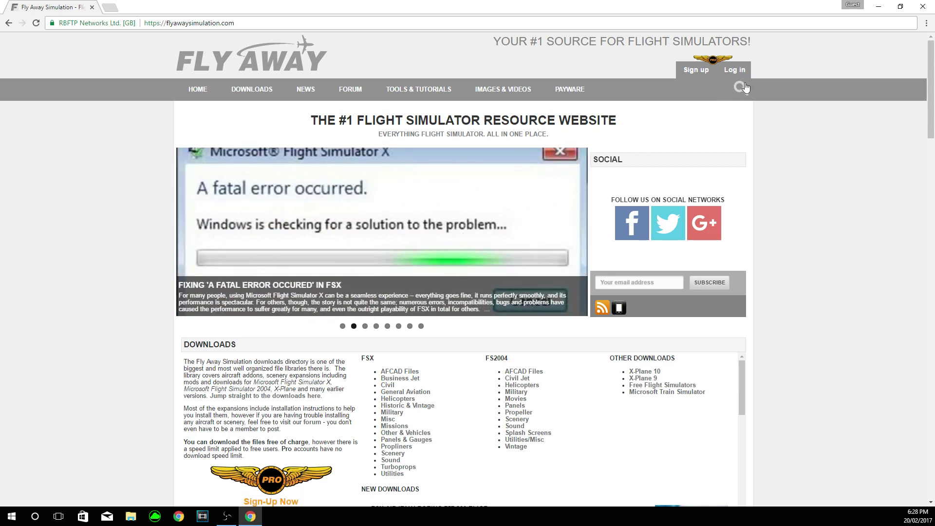
# Replace the old a32 term with '777' in Search for Downloads and run the search
pyautogui.click(741, 88)
pyautogui.click(424, 154)
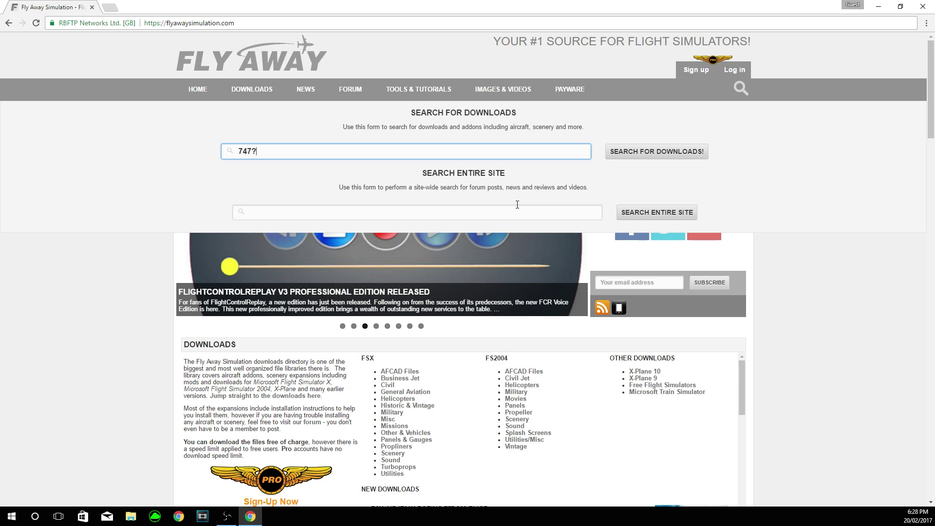
pyautogui.press('BackSpace')
pyautogui.write('a32')
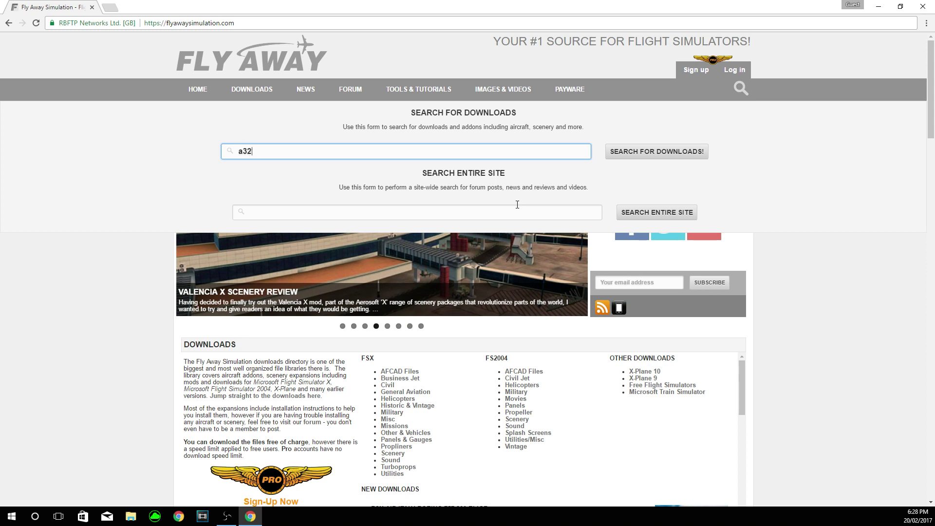
pyautogui.press('BackSpace')
pyautogui.press('BackSpace')
pyautogui.press('BackSpace')
pyautogui.write('777')
pyautogui.click(674, 152)
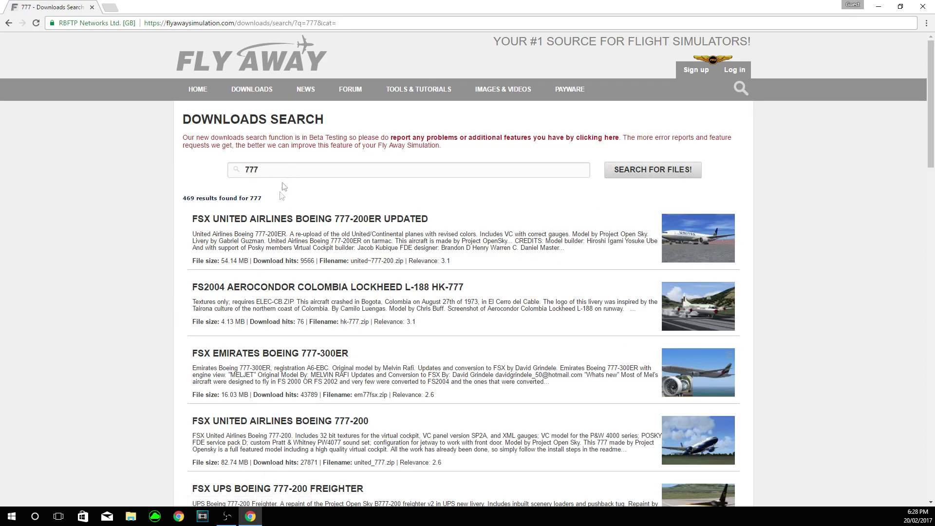
pyautogui.scroll(-3, 287, 259)
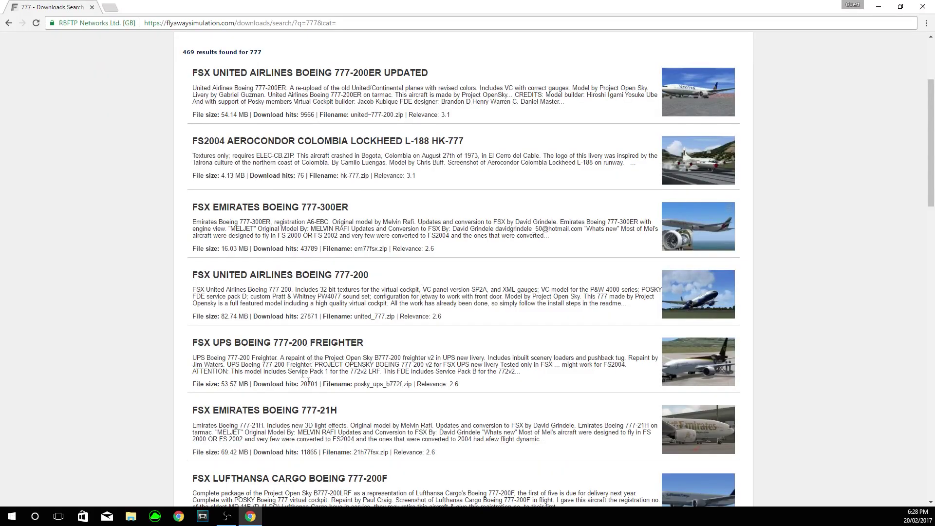
pyautogui.scroll(-8, 341, 395)
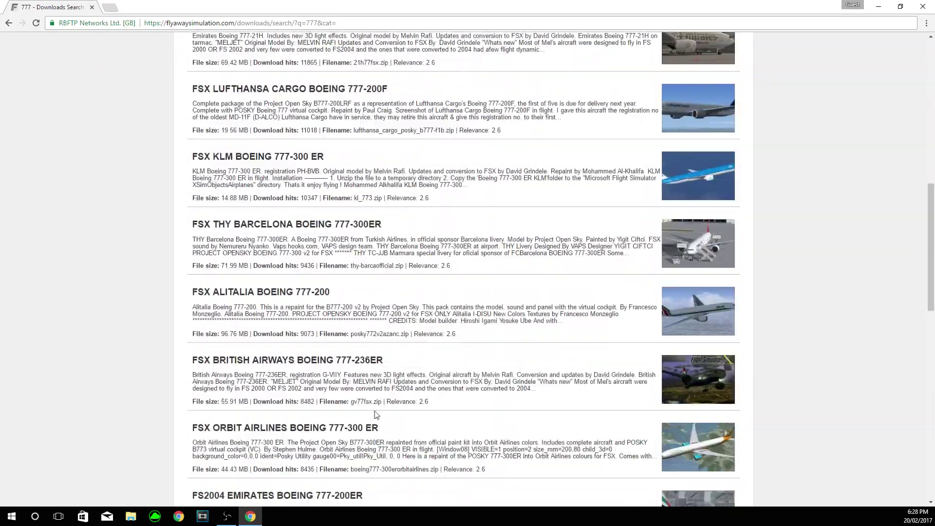
pyautogui.scroll(-5, 376, 414)
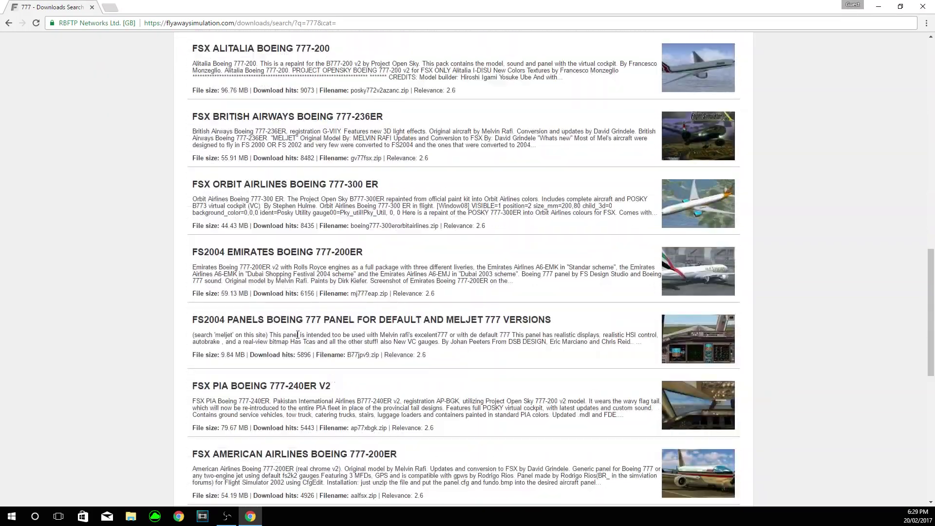
pyautogui.scroll(-2, 512, 395)
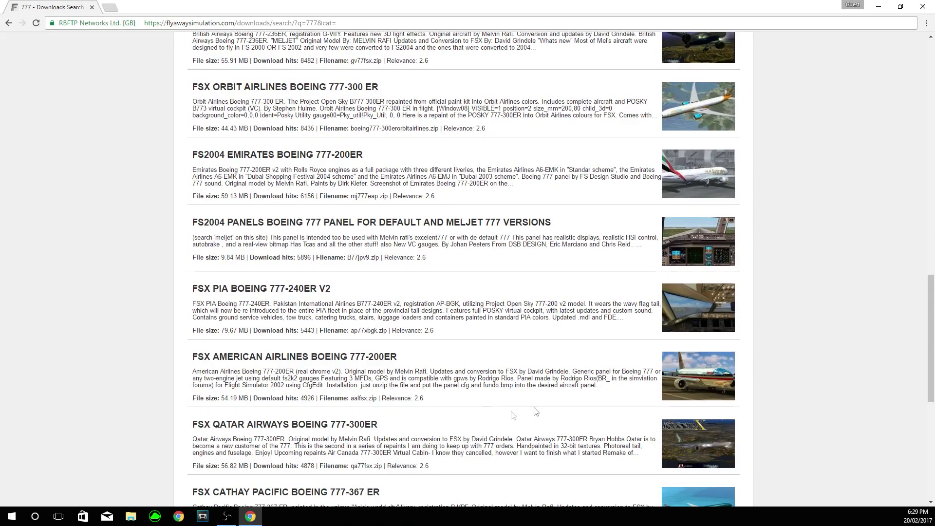
pyautogui.scroll(18, 557, 263)
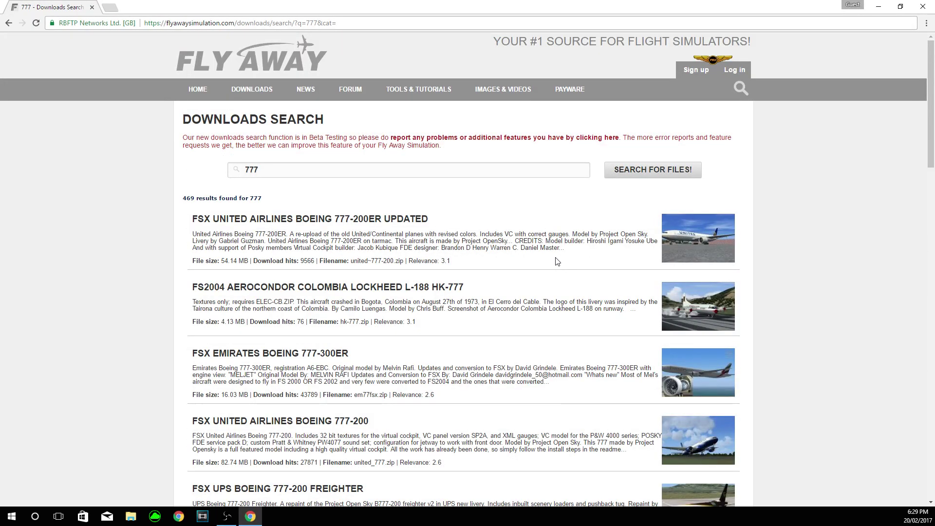
# Find 'mel' on the 777 results page and scroll through the MELJET matches
pyautogui.hotkey('ctrl', 'f')
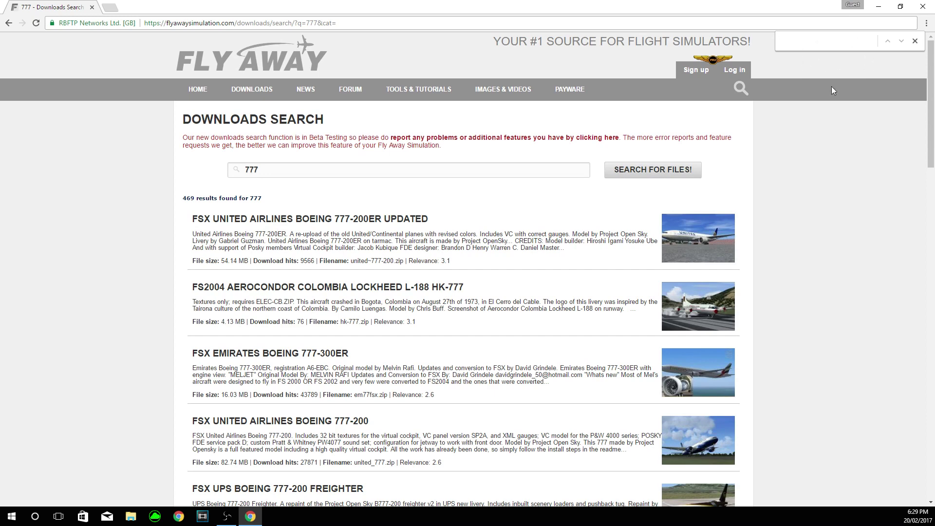
pyautogui.write('mel')
pyautogui.scroll(-2, 856, 253)
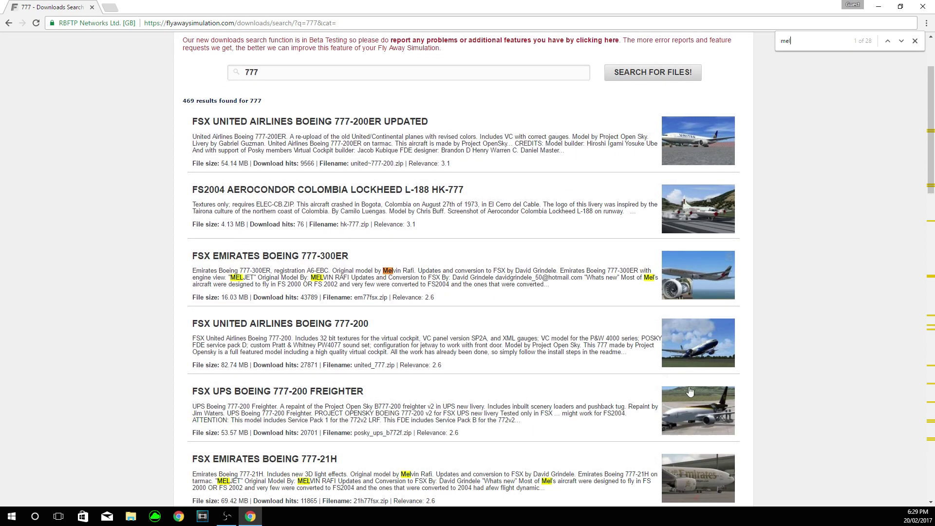
pyautogui.moveTo(233, 277); pyautogui.dragTo(245, 277)
pyautogui.click(256, 277)
pyautogui.scroll(-3, 310, 363)
pyautogui.scroll(-3, 346, 338)
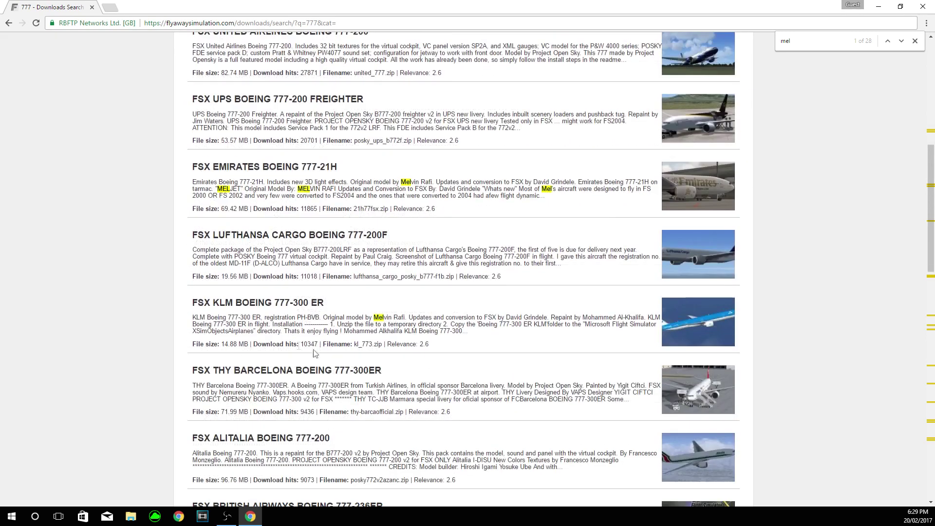
pyautogui.scroll(-4, 349, 381)
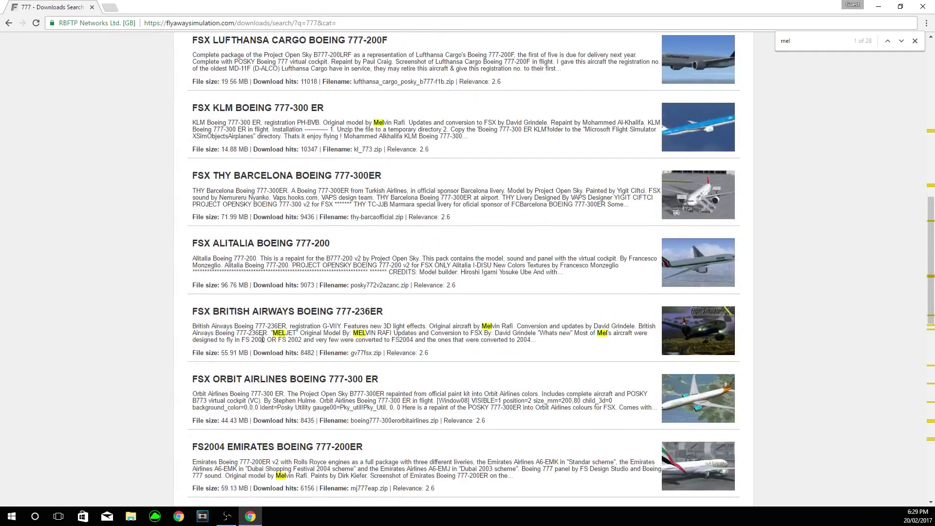
pyautogui.scroll(-1, 567, 343)
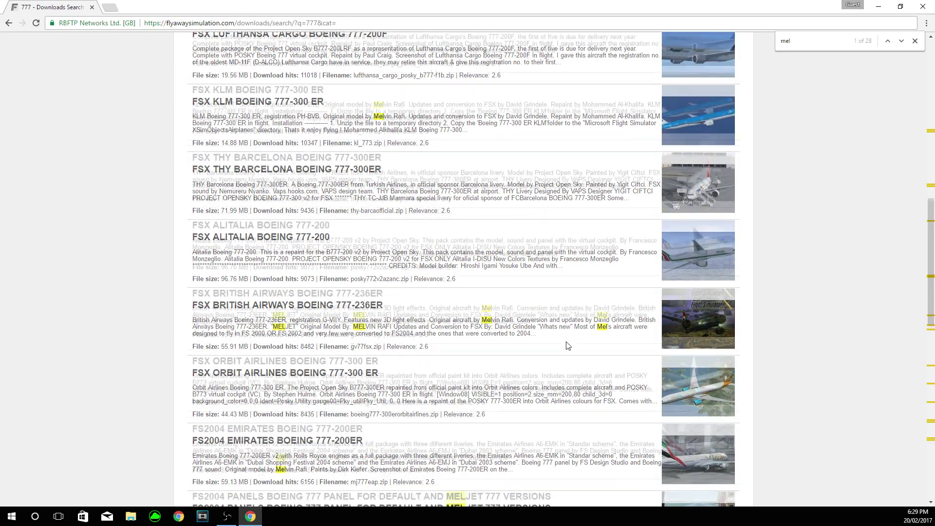
pyautogui.scroll(10, 591, 343)
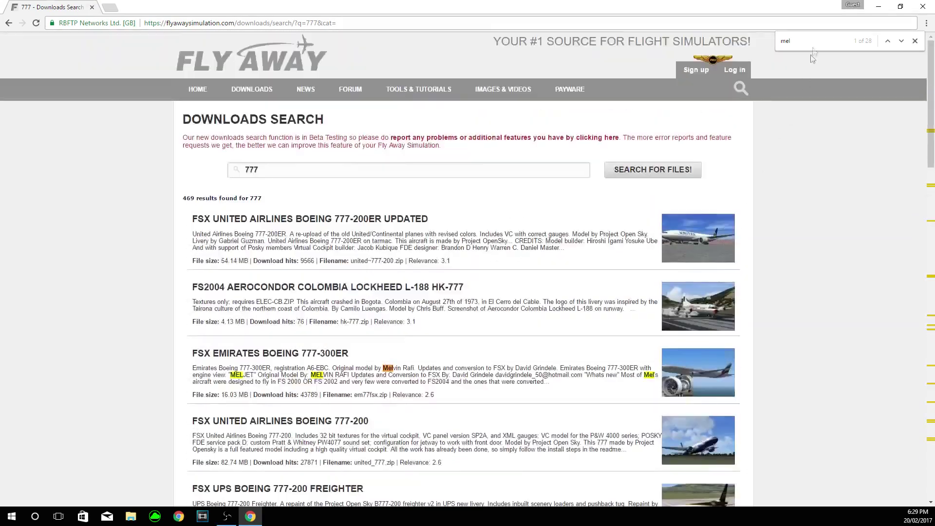
# Change the page search to 'virtual cockpit' and scroll through its 7 matches
pyautogui.hotkey('ctrl', 'a')
pyautogui.press('BackSpace')
pyautogui.write('v')
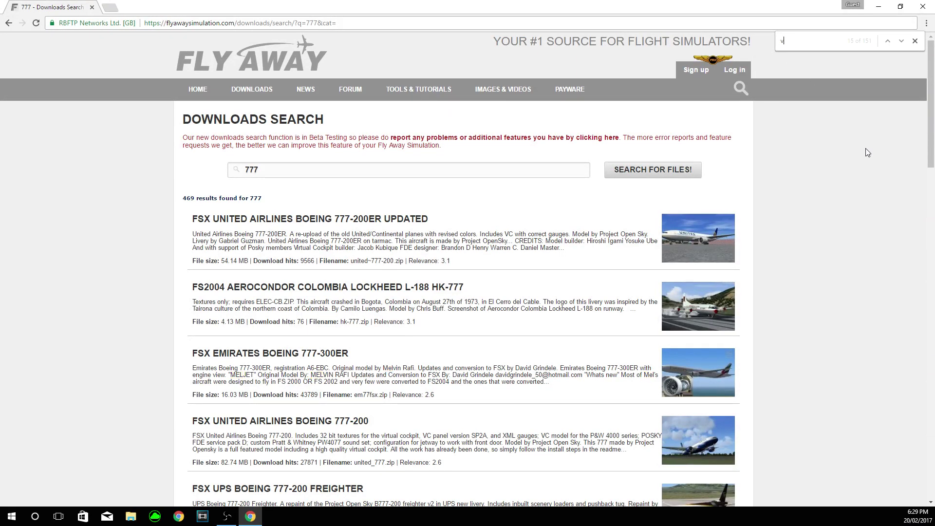
pyautogui.write('irtu')
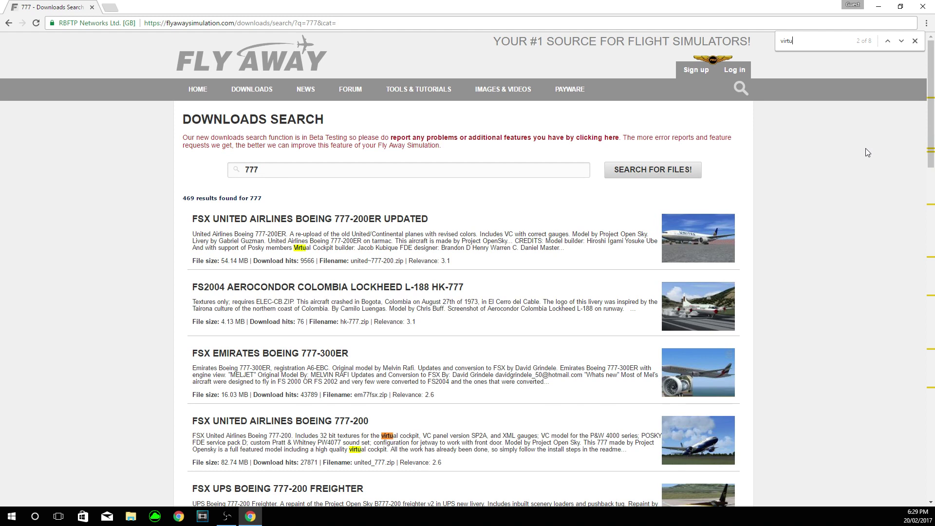
pyautogui.write('al cockpit')
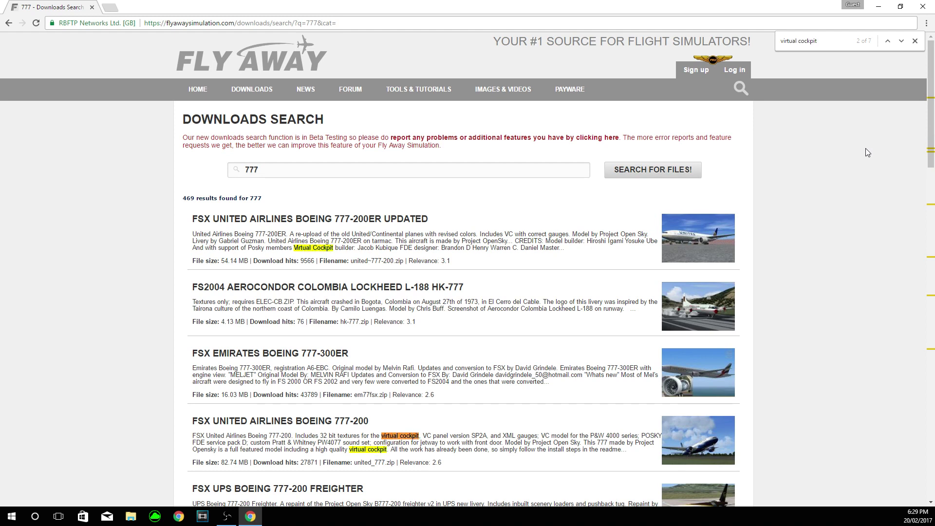
pyautogui.moveTo(818, 41)
pyautogui.mouseDown()
pyautogui.moveTo(790, 43)
pyautogui.moveTo(818, 42)
pyautogui.mouseUp()
pyautogui.scroll(-2, 475, 281)
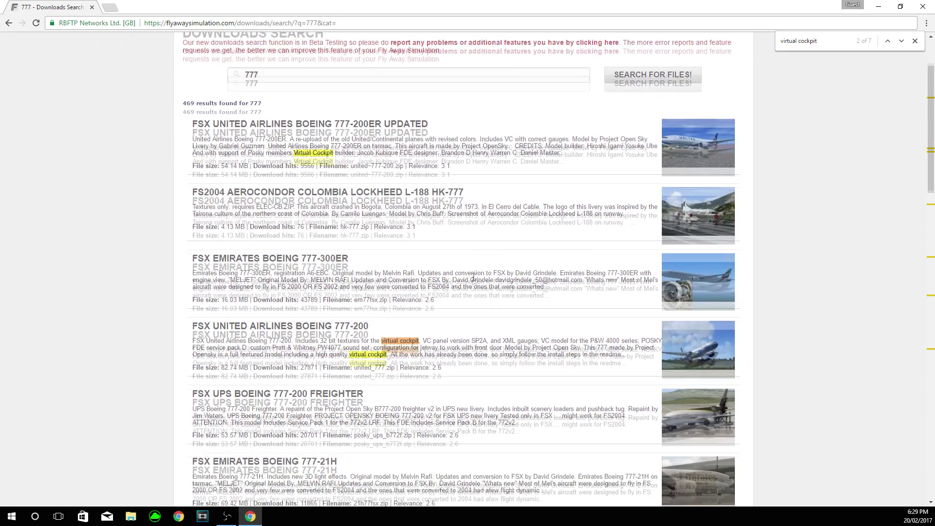
pyautogui.scroll(-3, 501, 276)
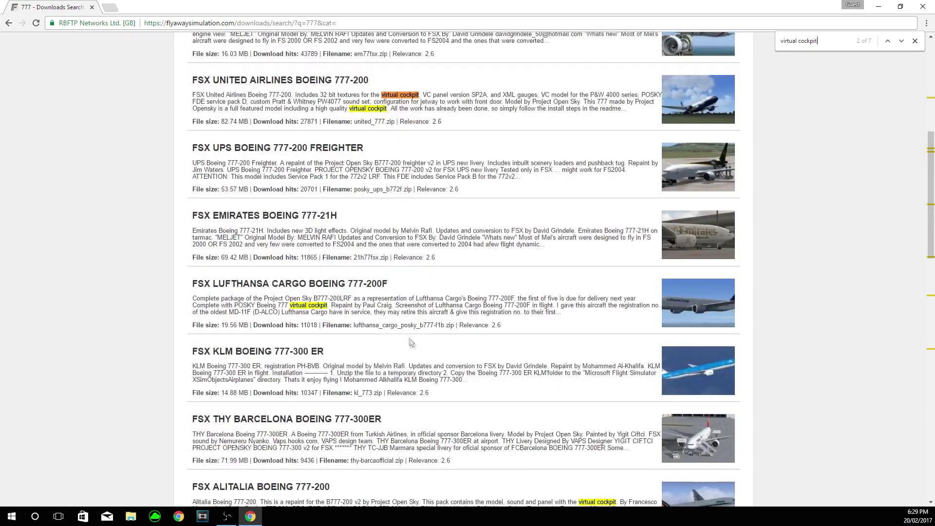
# Open the 19.56 MB FSX Lufthansa Cargo Boeing 777-200F download page
pyautogui.click(696, 306)
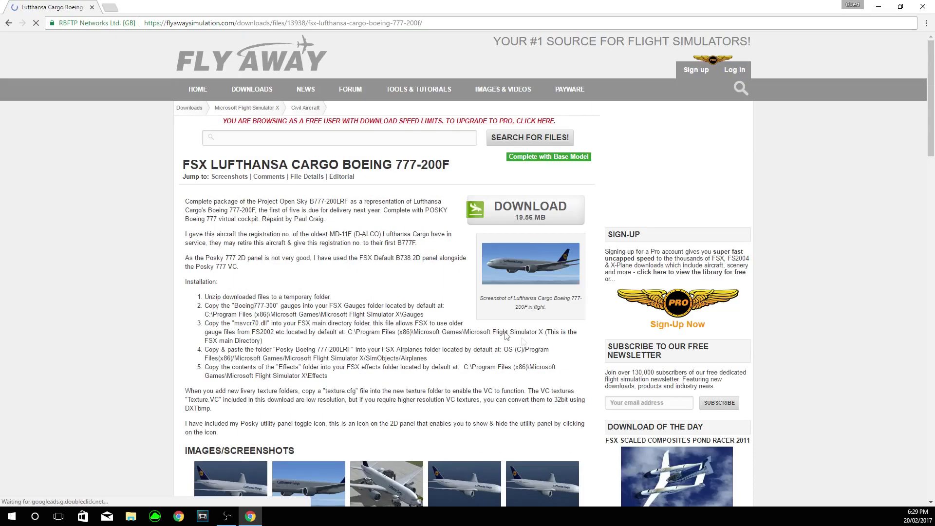
pyautogui.moveTo(184, 166); pyautogui.dragTo(422, 167)
pyautogui.click(429, 178)
# View the first, fourth and third aircraft screenshots enlarged
pyautogui.scroll(-4, 471, 240)
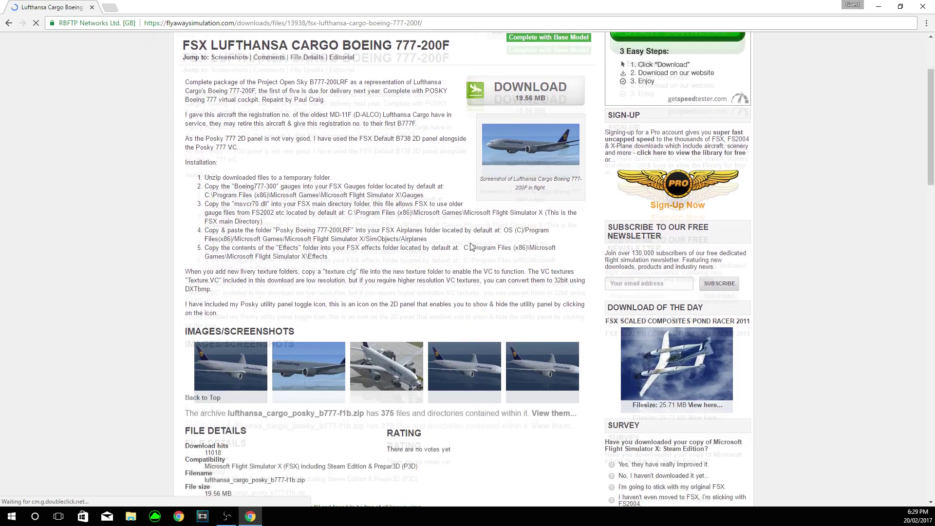
pyautogui.click(226, 297)
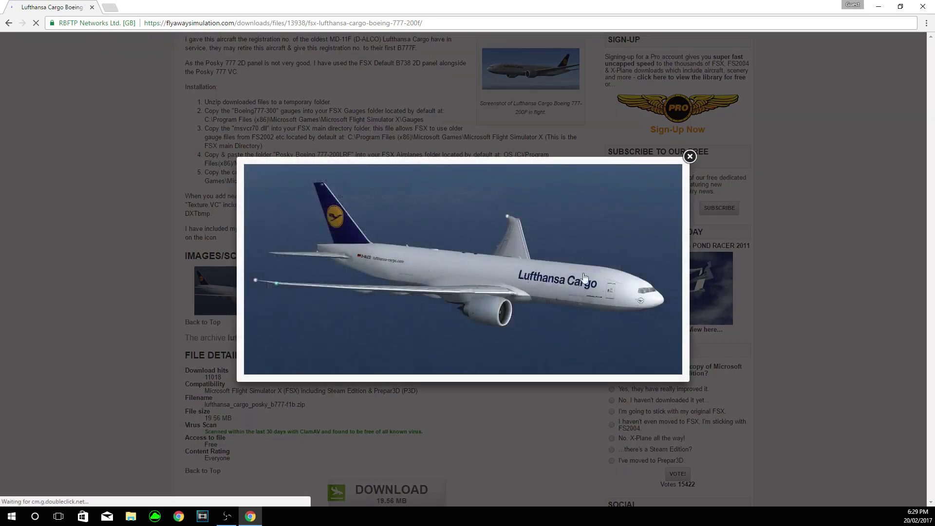
pyautogui.click(485, 297)
pyautogui.click(486, 297)
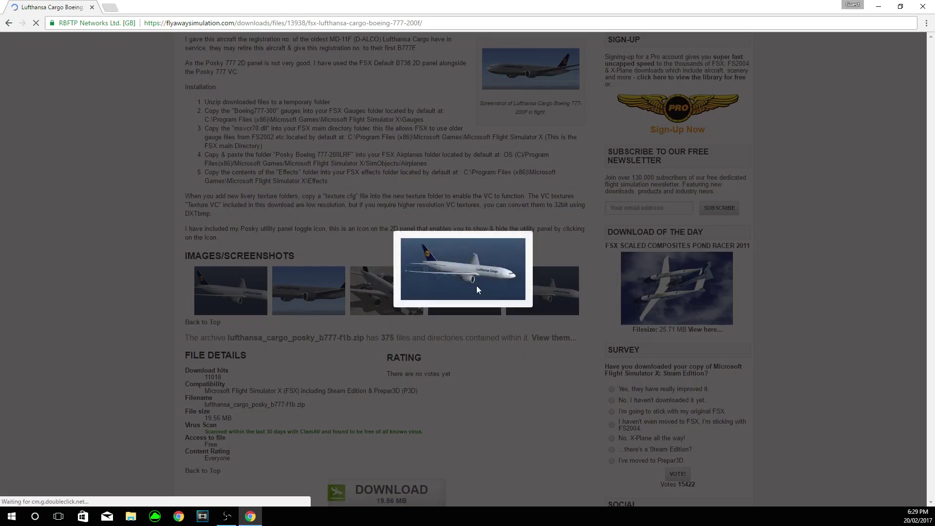
pyautogui.click(531, 232)
pyautogui.click(416, 298)
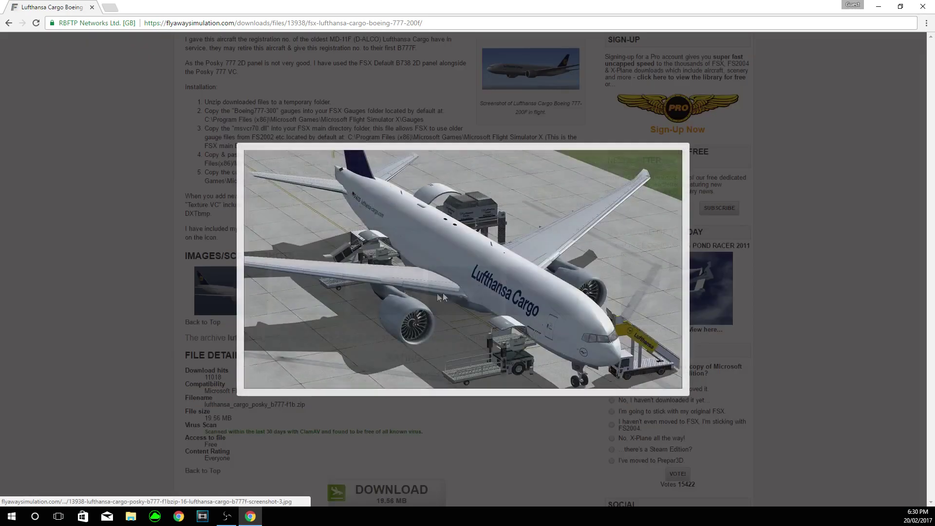
pyautogui.click(572, 299)
# Scroll through the installation notes and comments, checking the VC mention
pyautogui.scroll(-3, 572, 299)
pyautogui.scroll(-20, 572, 299)
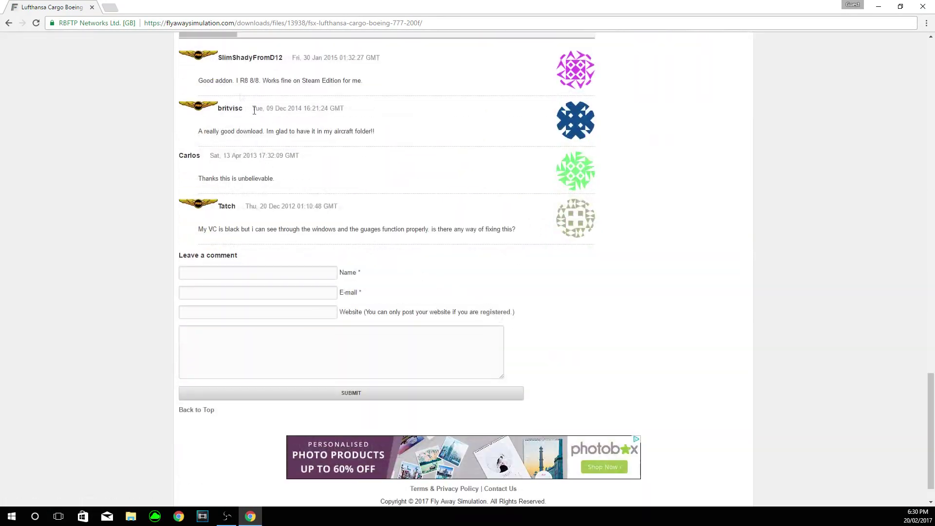
pyautogui.doubleClick(209, 229)
pyautogui.click(210, 229)
pyautogui.scroll(5, 415, 287)
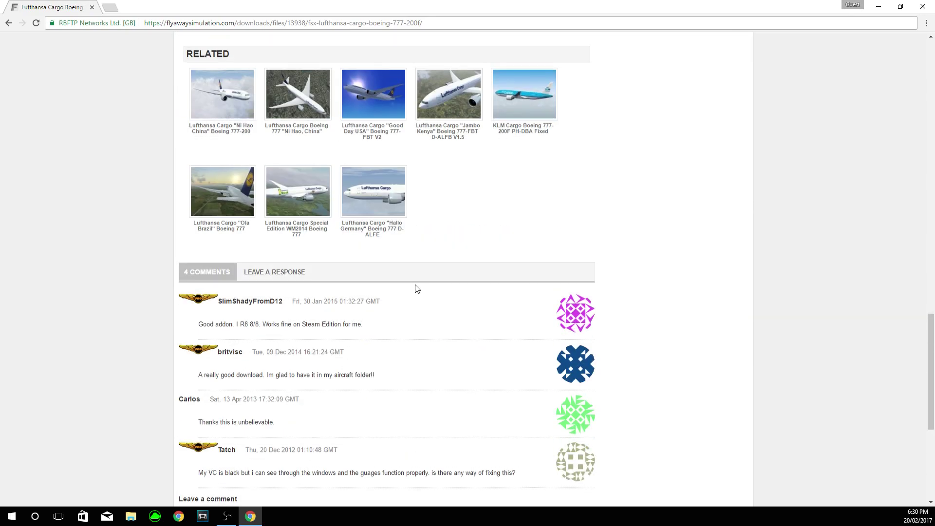
pyautogui.scroll(10, 416, 289)
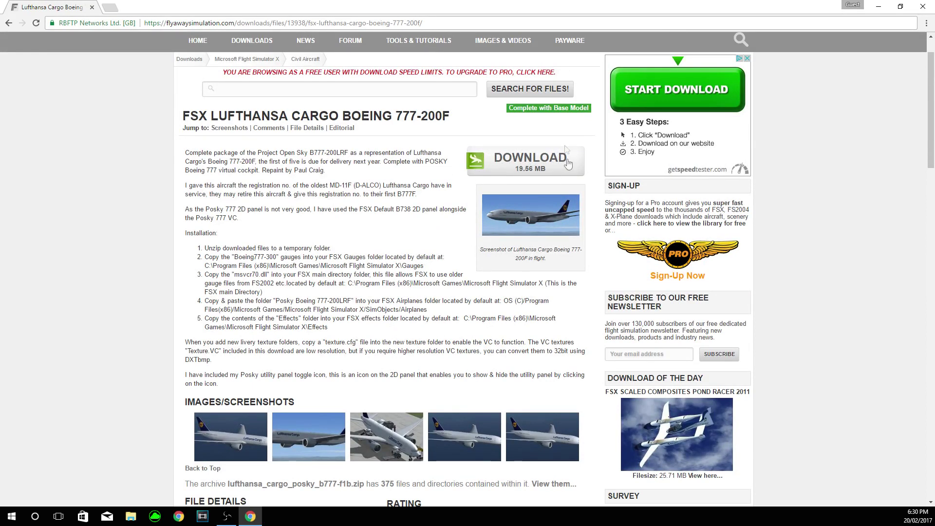
# Download the lufthansa_cargo zip for free and reveal it in the Downloads folder
pyautogui.click(533, 178)
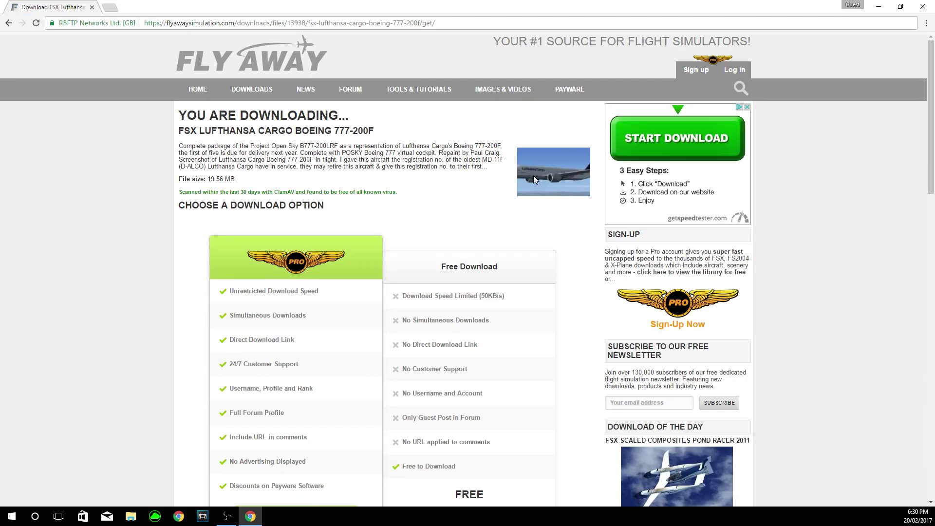
pyautogui.scroll(-3, 530, 181)
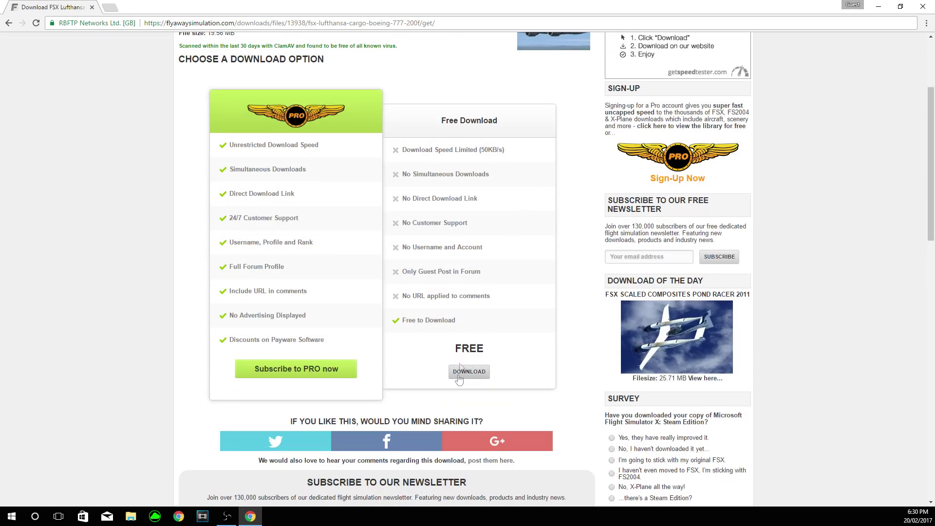
pyautogui.click(475, 380)
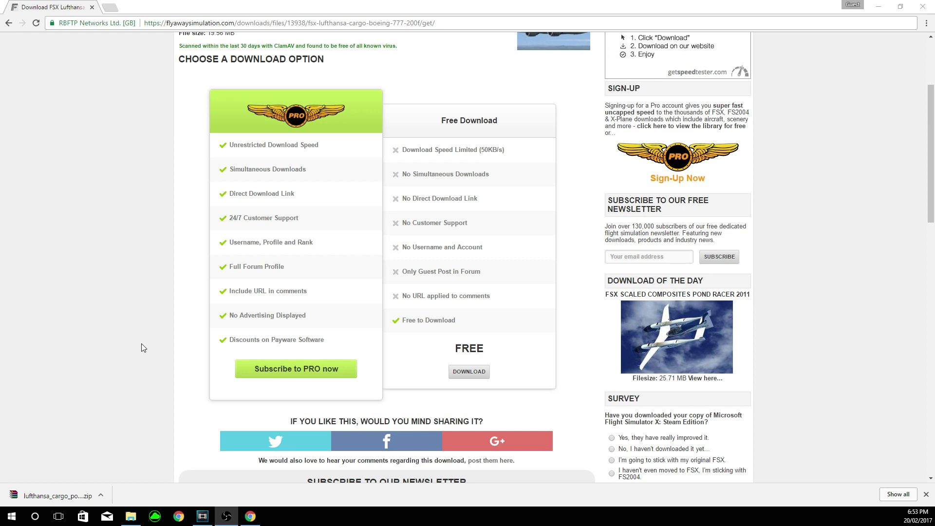
pyautogui.click(100, 496)
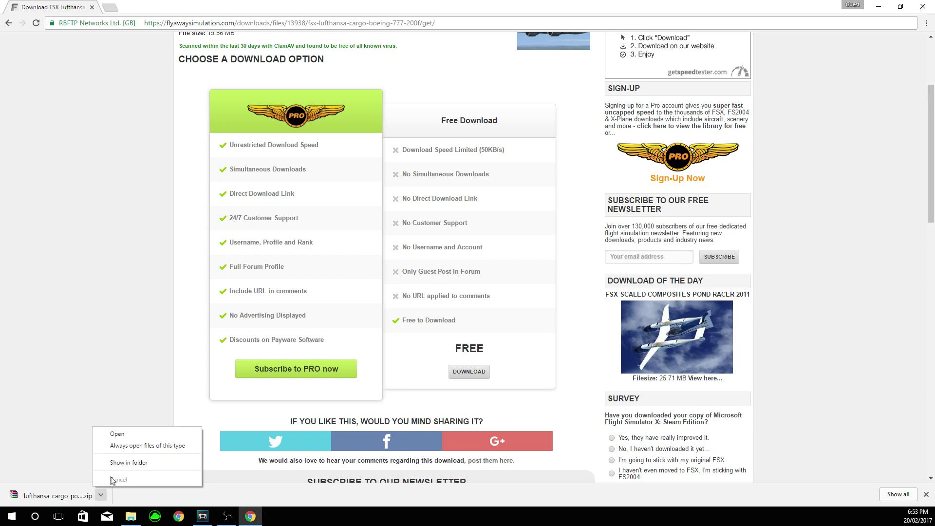
pyautogui.click(130, 463)
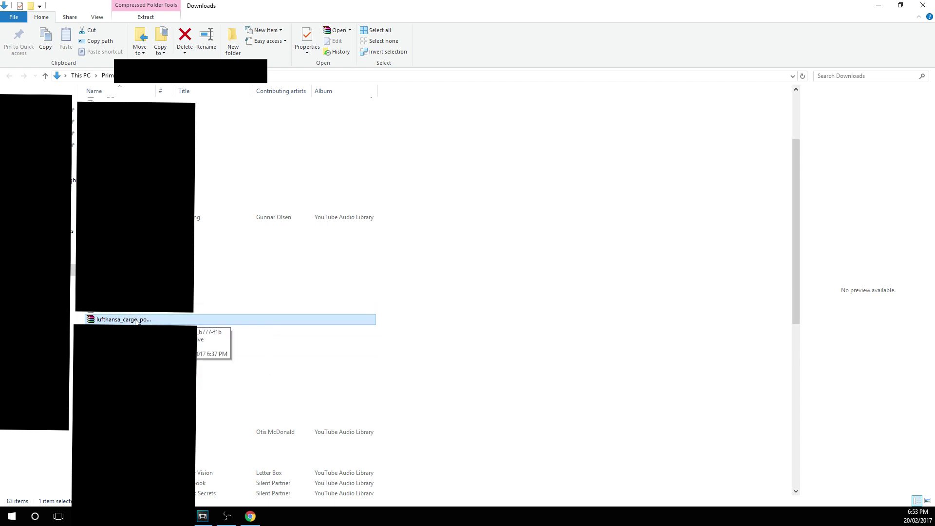
# Cut the lufthansa_cargo zip and browse to A:\SteamLibrary\steamapps\common\FSX\SimObjects\Airplanes
pyautogui.rightClick(144, 319)
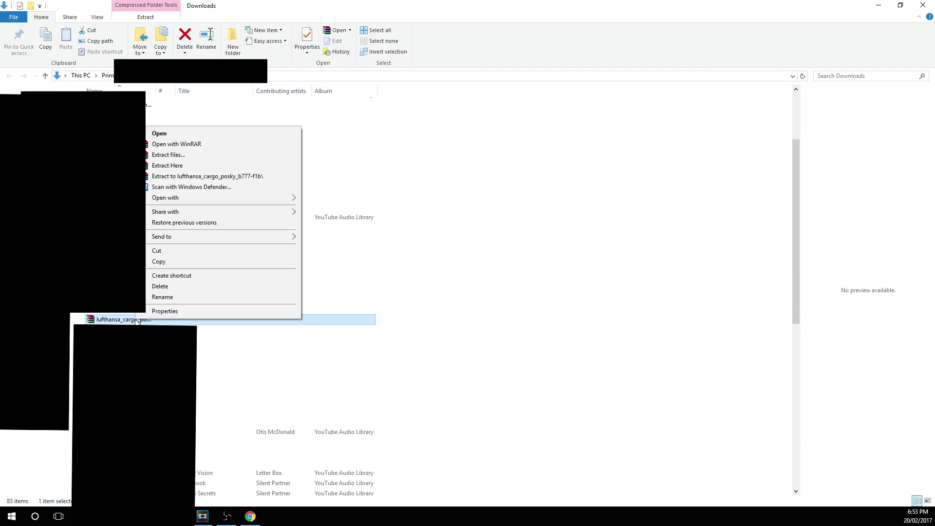
pyautogui.click(162, 252)
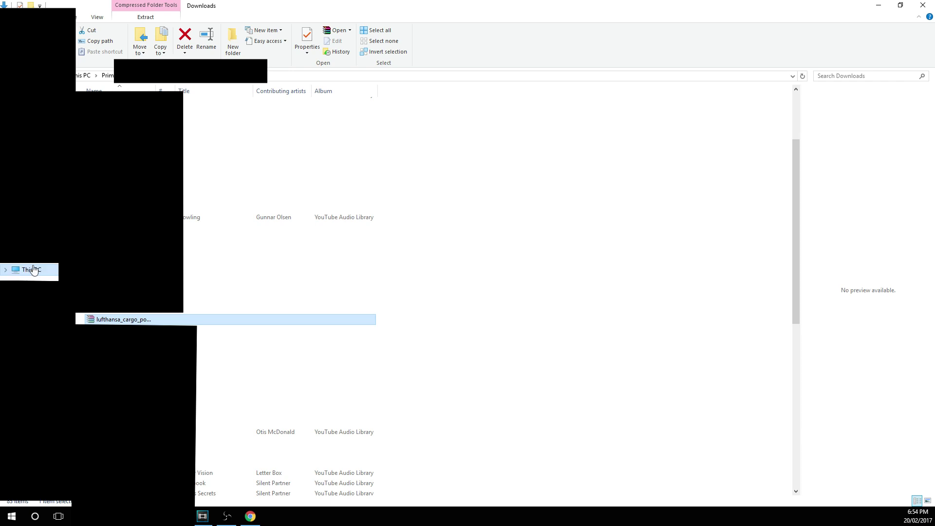
pyautogui.click(31, 270)
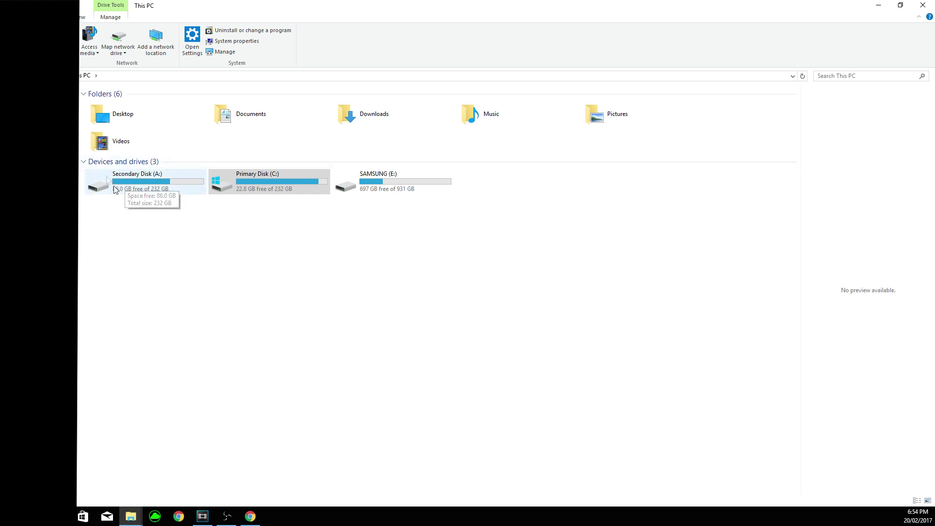
pyautogui.doubleClick(126, 173)
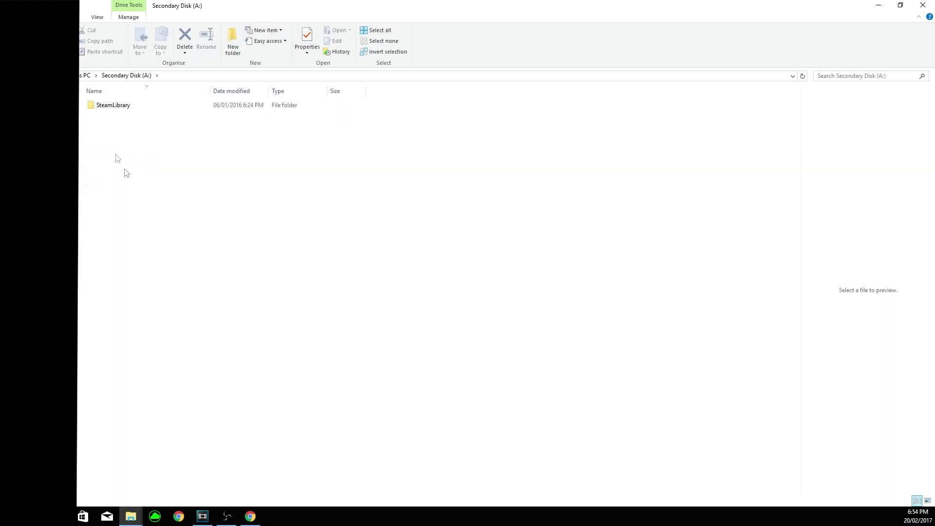
pyautogui.click(107, 108)
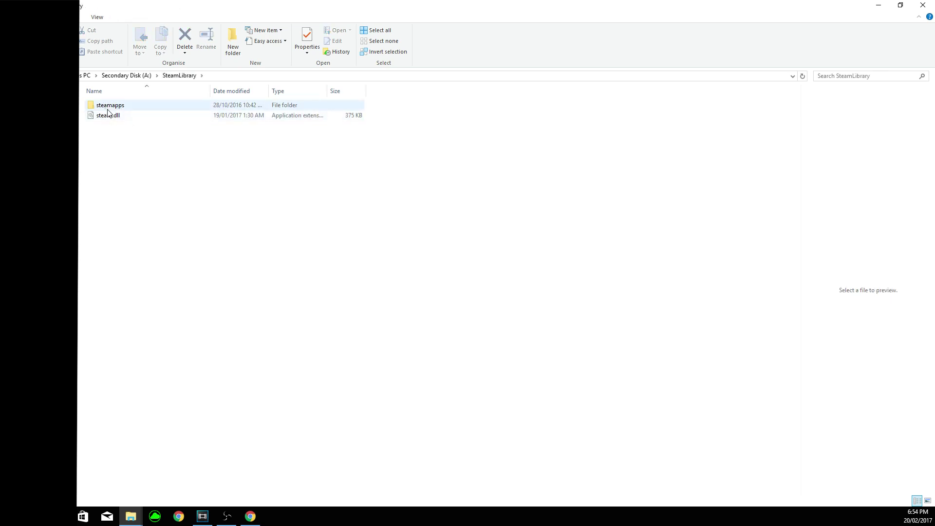
pyautogui.doubleClick(107, 110)
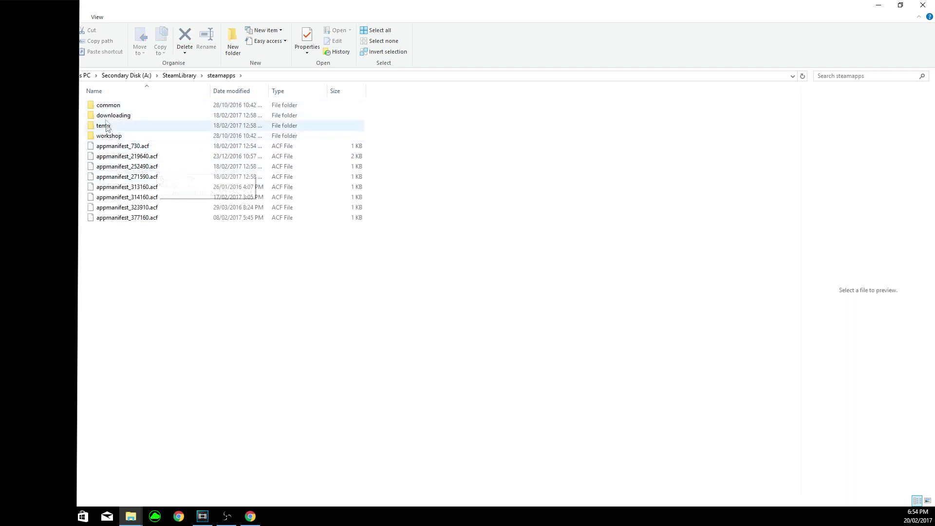
pyautogui.doubleClick(107, 105)
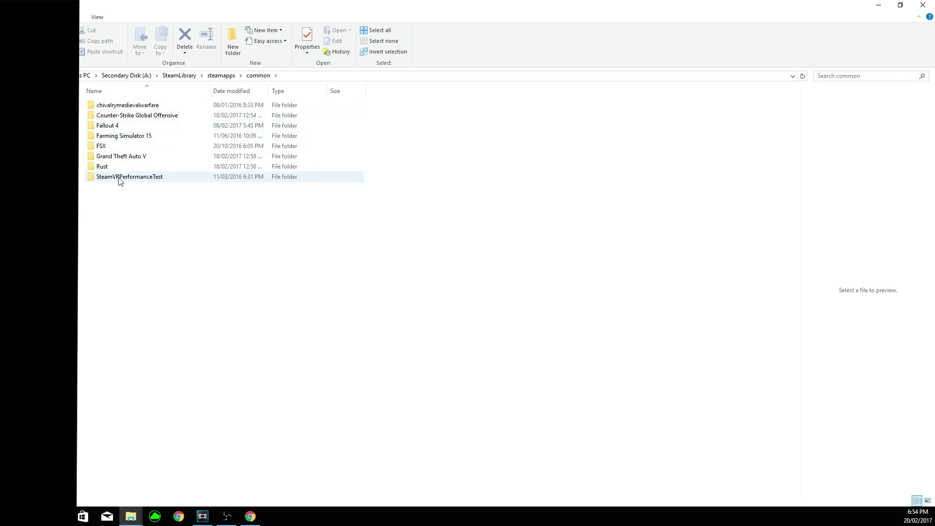
pyautogui.doubleClick(101, 146)
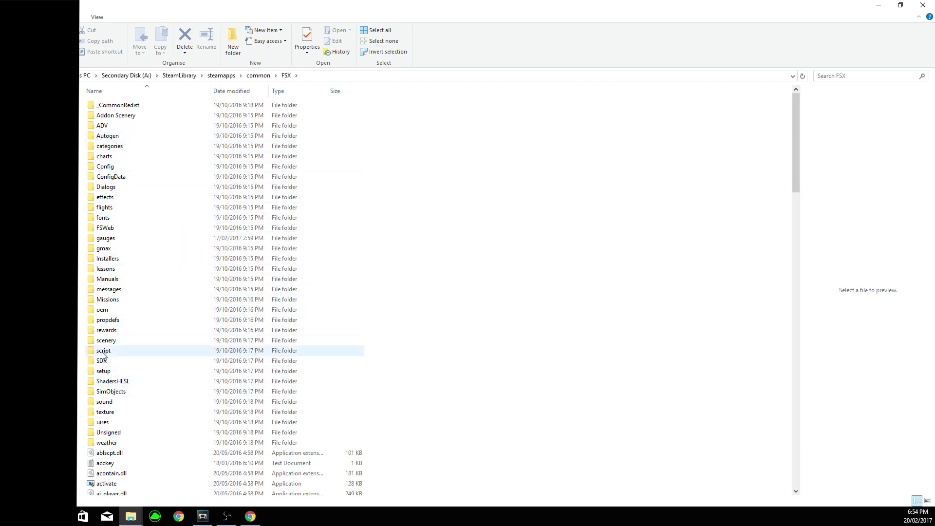
pyautogui.click(103, 392)
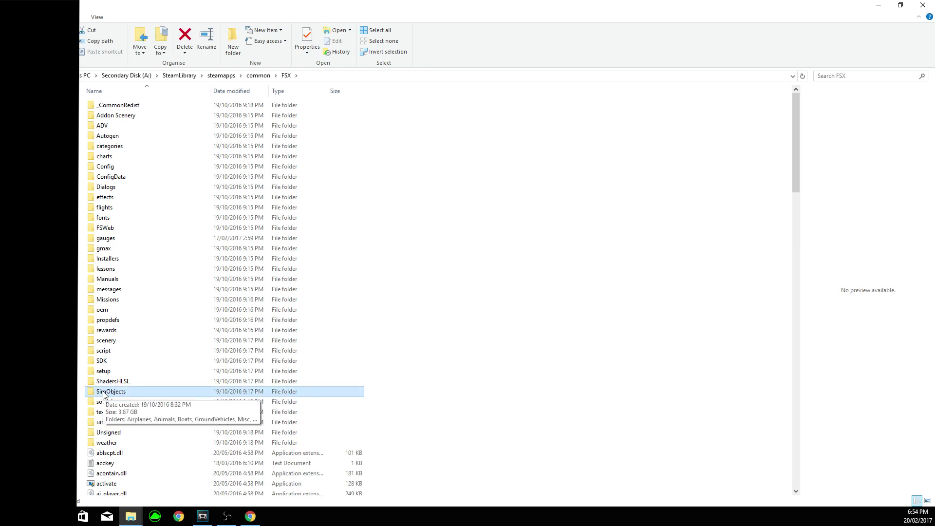
pyautogui.doubleClick(104, 392)
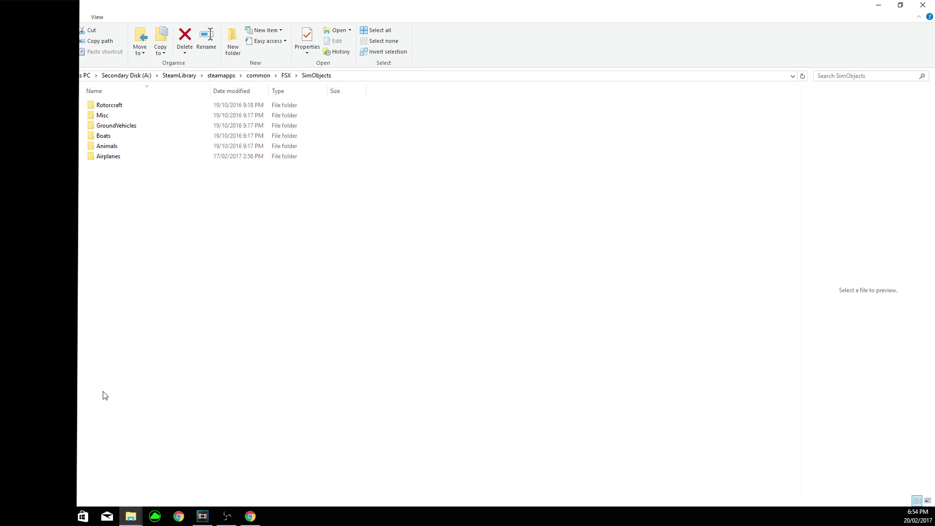
pyautogui.doubleClick(108, 156)
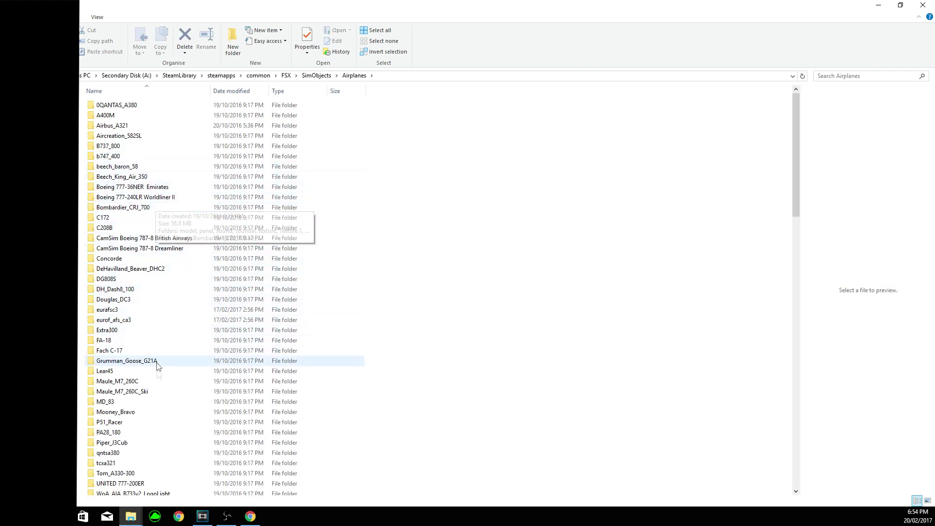
# Scroll the Airplanes list from 0QANTAS_A380 to the WoA_ sets, then right-click the folder to paste
pyautogui.scroll(-6, 220, 420)
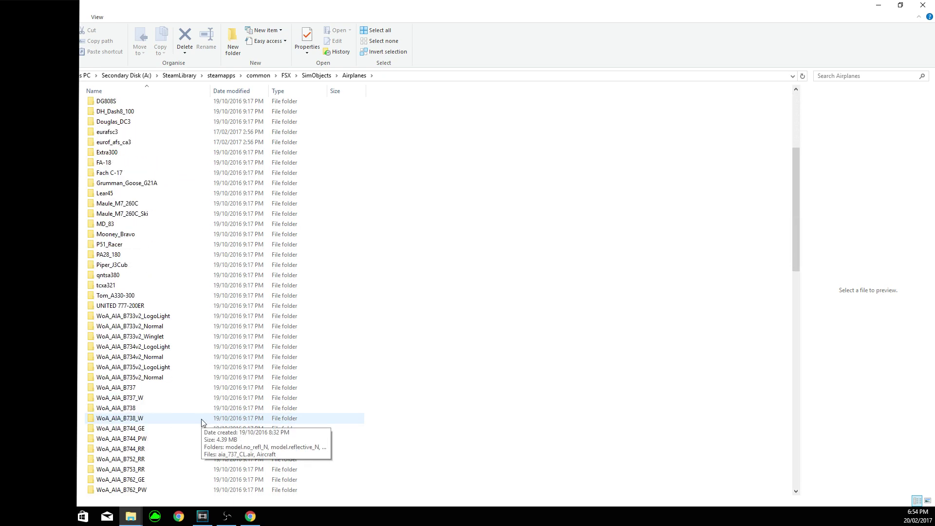
pyautogui.scroll(6, 202, 422)
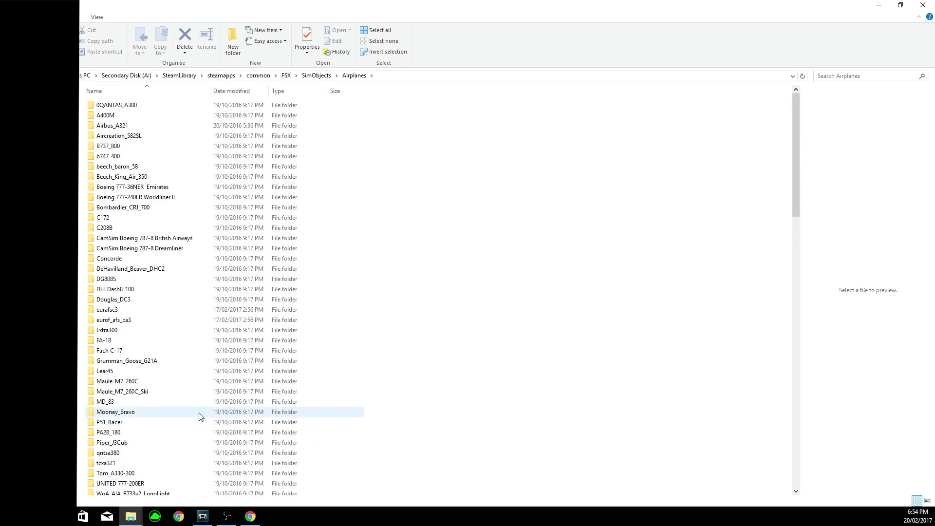
pyautogui.scroll(-13, 198, 416)
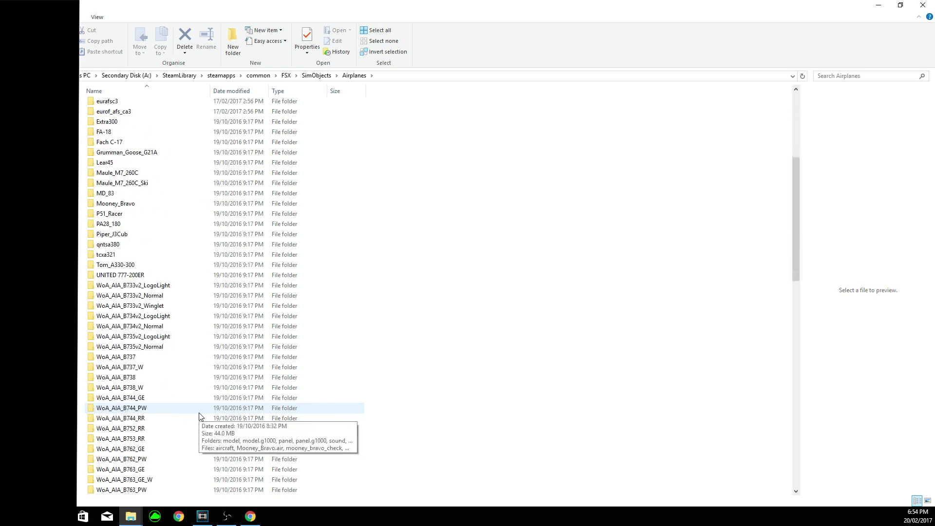
pyautogui.scroll(-13, 198, 416)
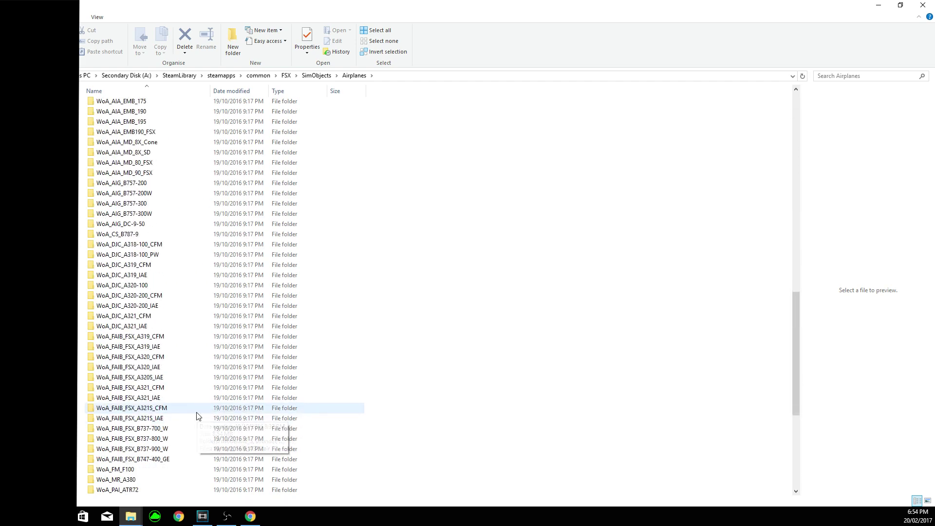
pyautogui.scroll(10, 176, 418)
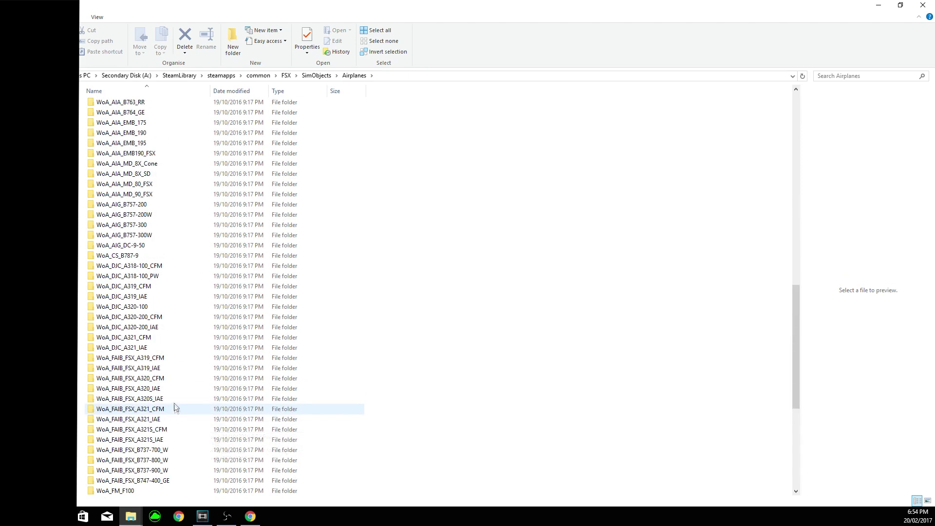
pyautogui.scroll(16, 174, 402)
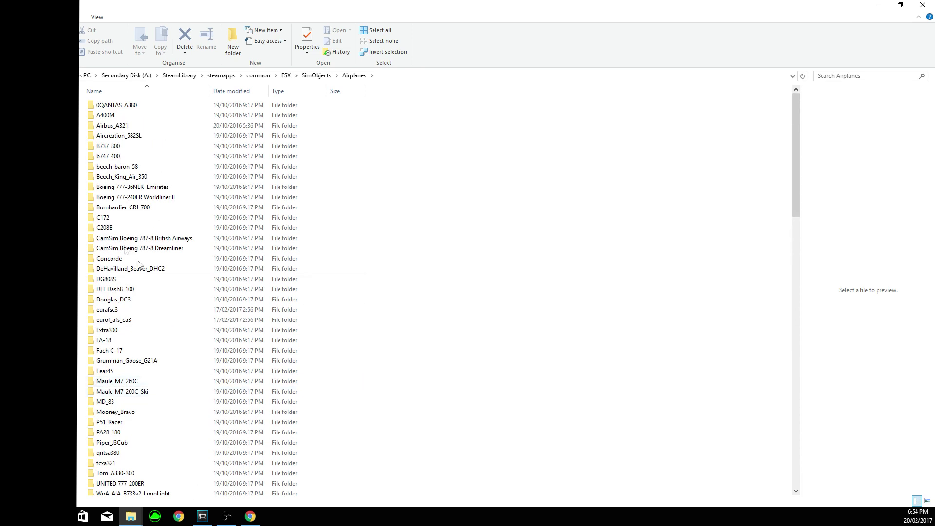
pyautogui.rightClick(81, 294)
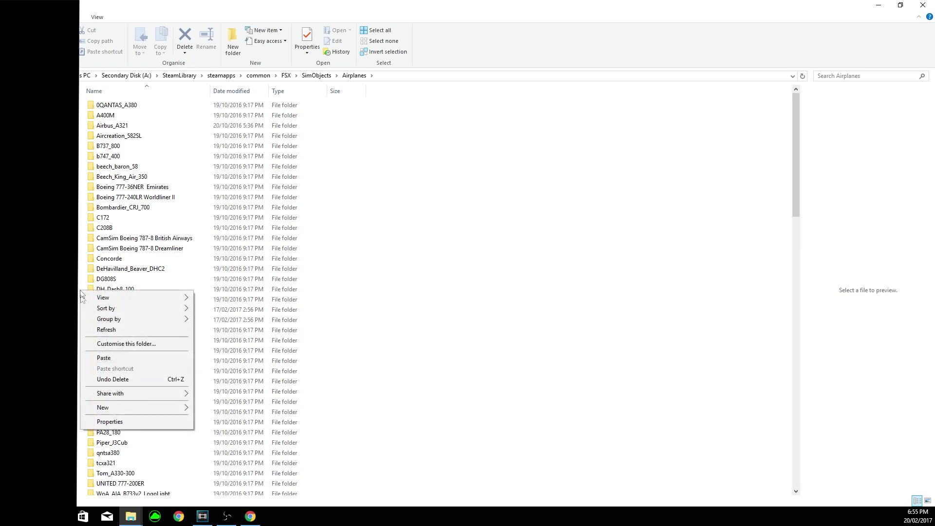
# Paste the zip into Airplanes and extract it to a lufthansa_cargo_posky_b777-f1b folder
pyautogui.click(101, 357)
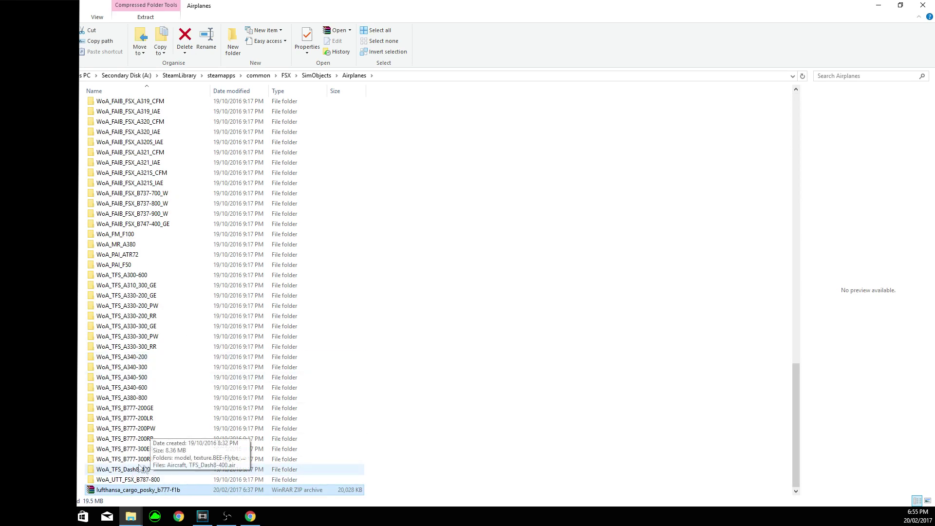
pyautogui.rightClick(159, 495)
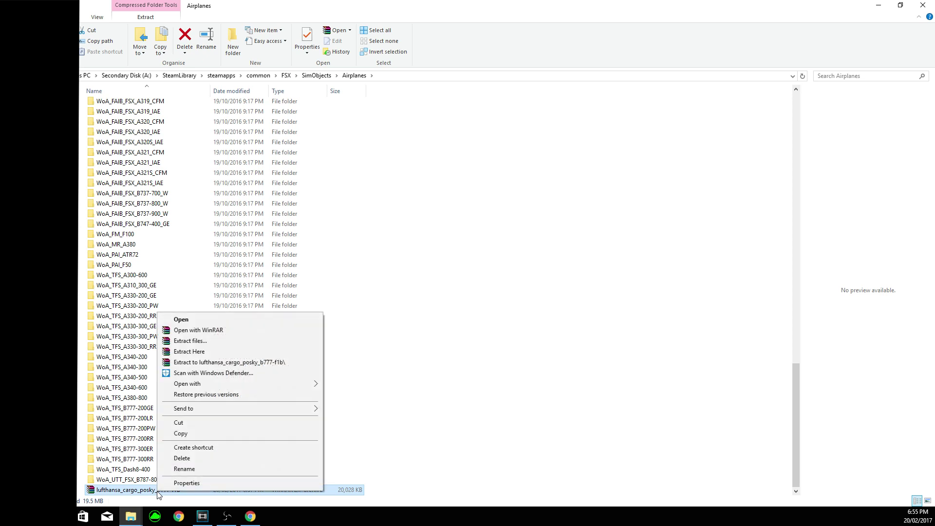
pyautogui.click(235, 363)
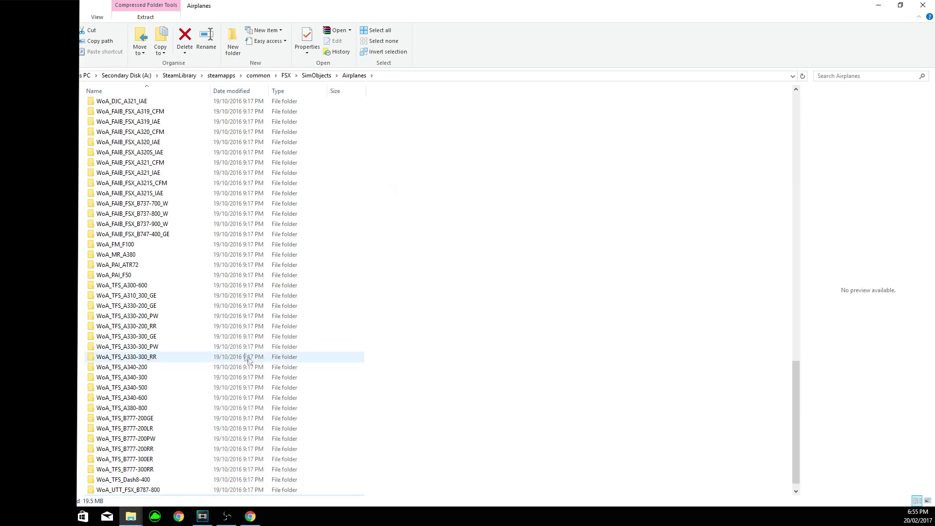
pyautogui.scroll(15, 239, 356)
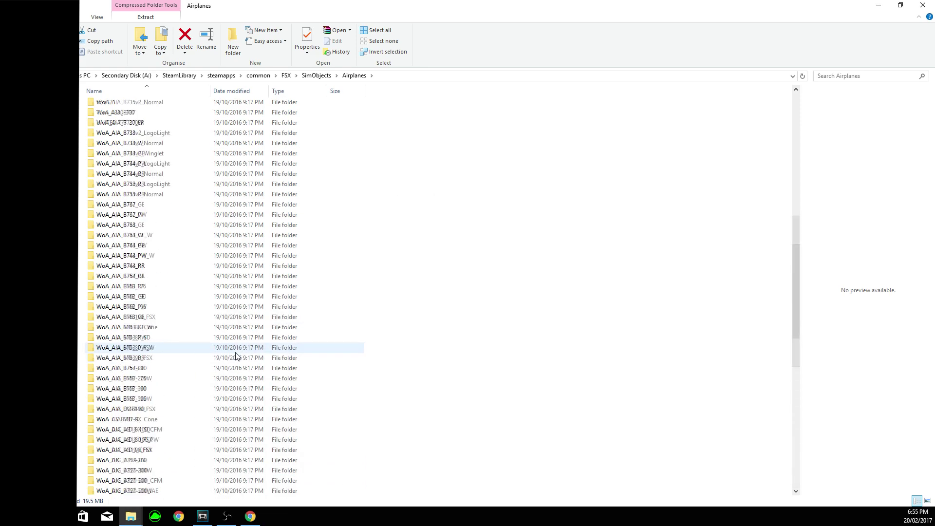
pyautogui.scroll(18, 236, 355)
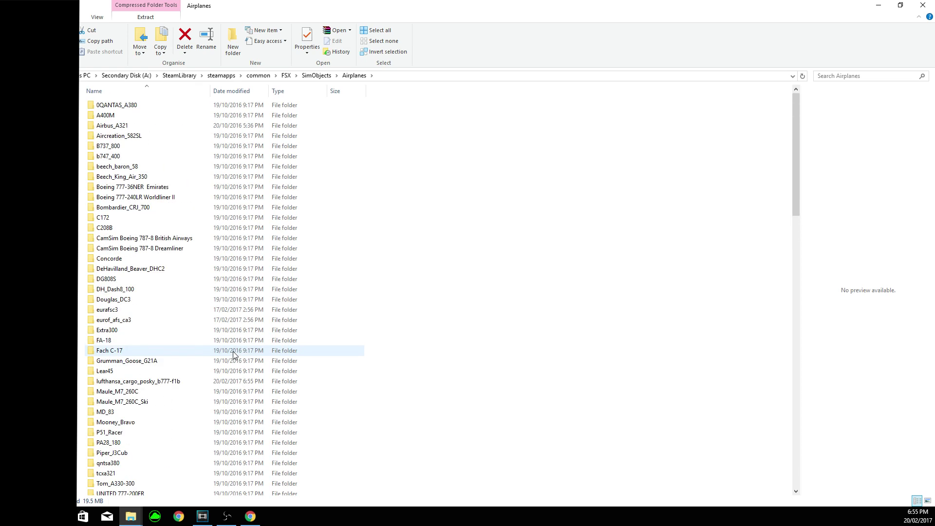
pyautogui.click(161, 384)
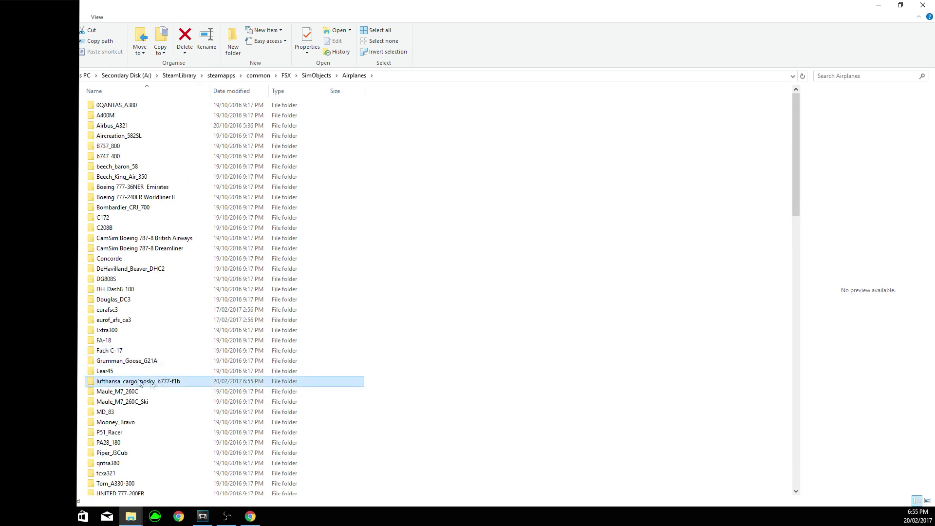
# Delete the Lufthansa cargo ZIP and open the extracted lufthansa_cargo_posky_b777-f1b folder
pyautogui.scroll(-7, 174, 392)
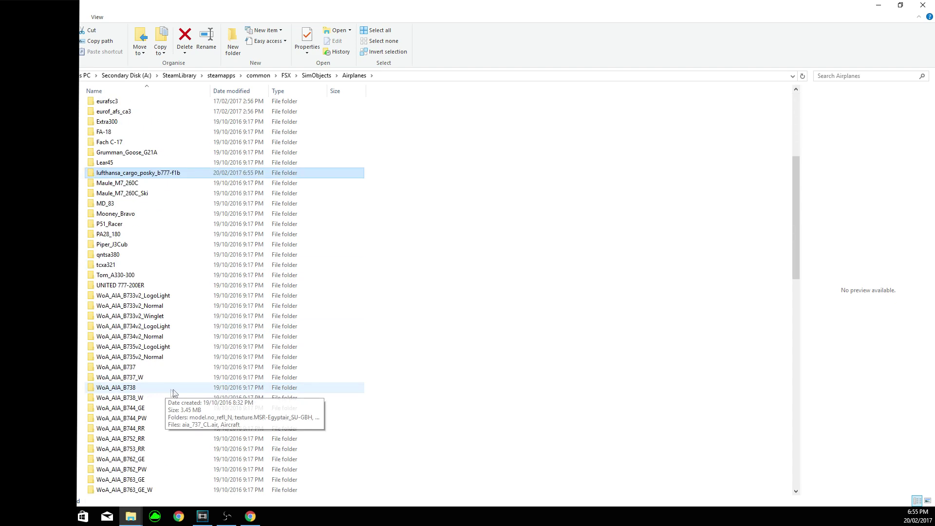
pyautogui.scroll(-20, 173, 393)
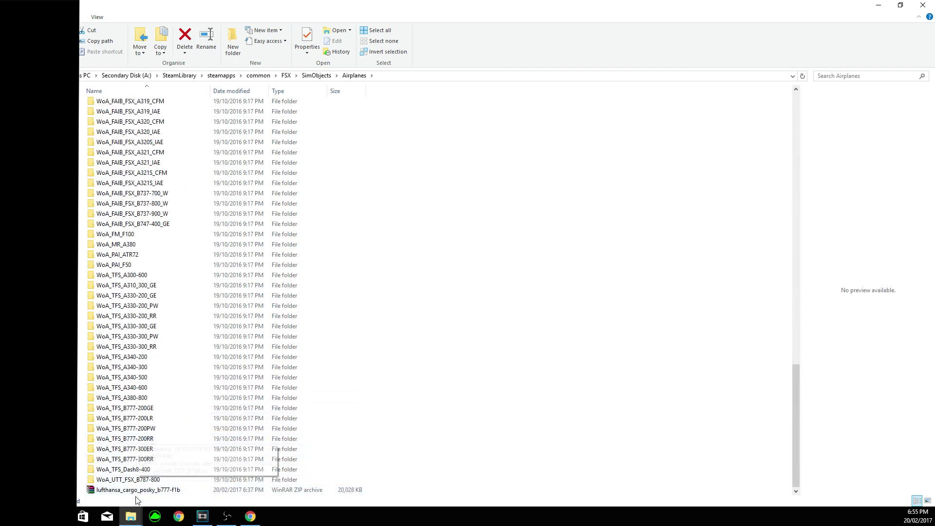
pyautogui.click(137, 491)
pyautogui.rightClick(137, 492)
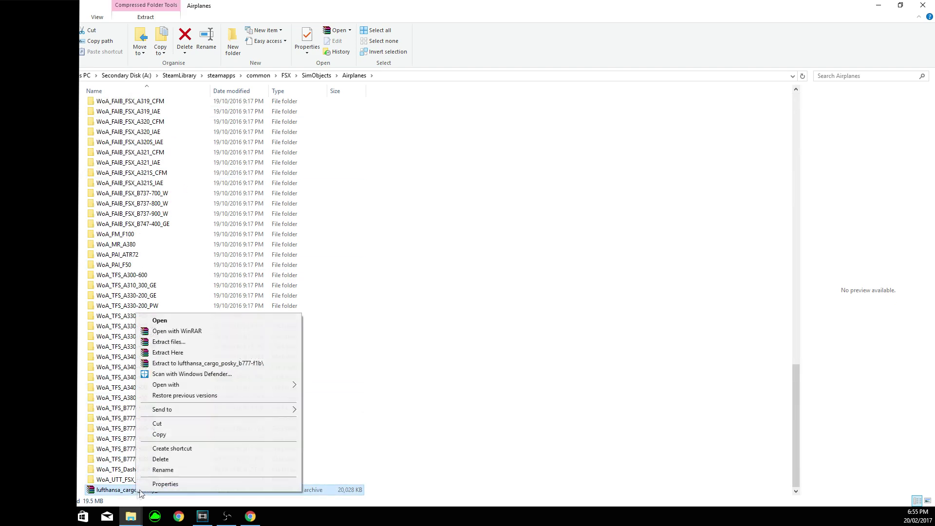
pyautogui.click(170, 460)
pyautogui.scroll(20, 176, 428)
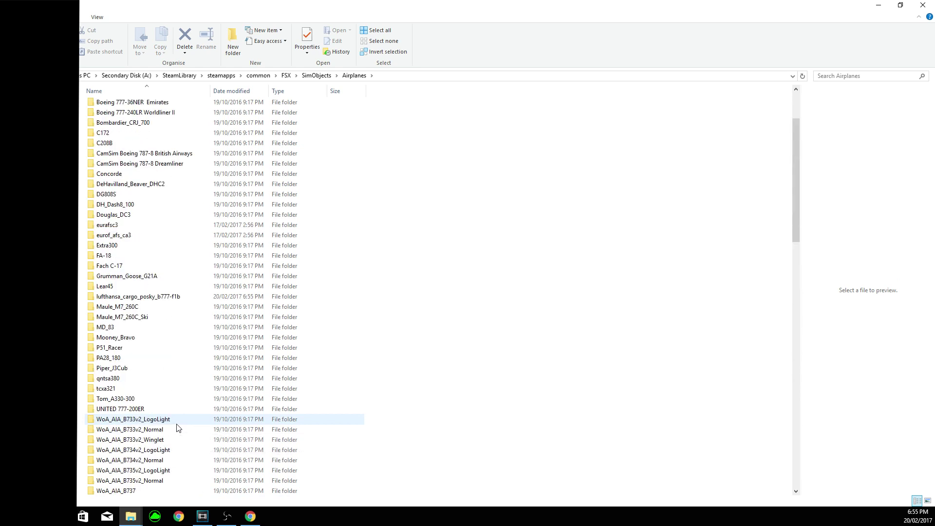
pyautogui.click(136, 300)
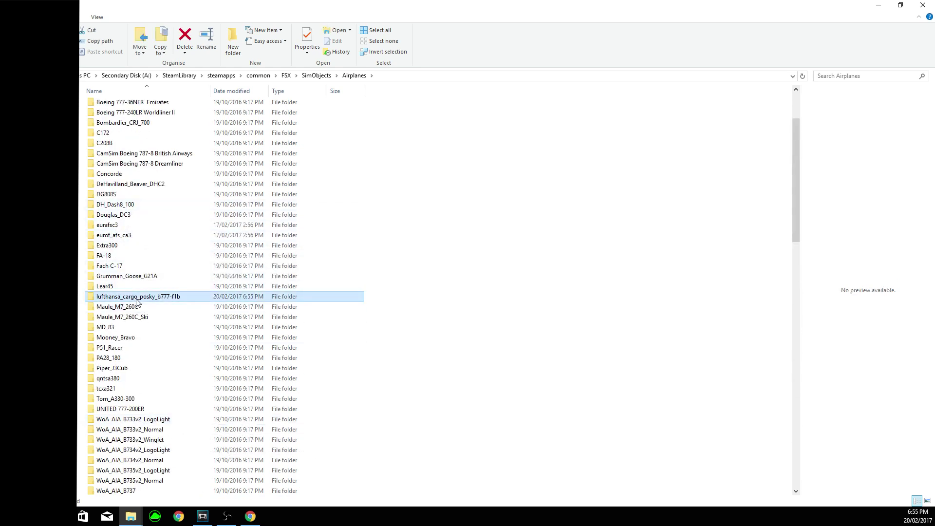
pyautogui.doubleClick(137, 300)
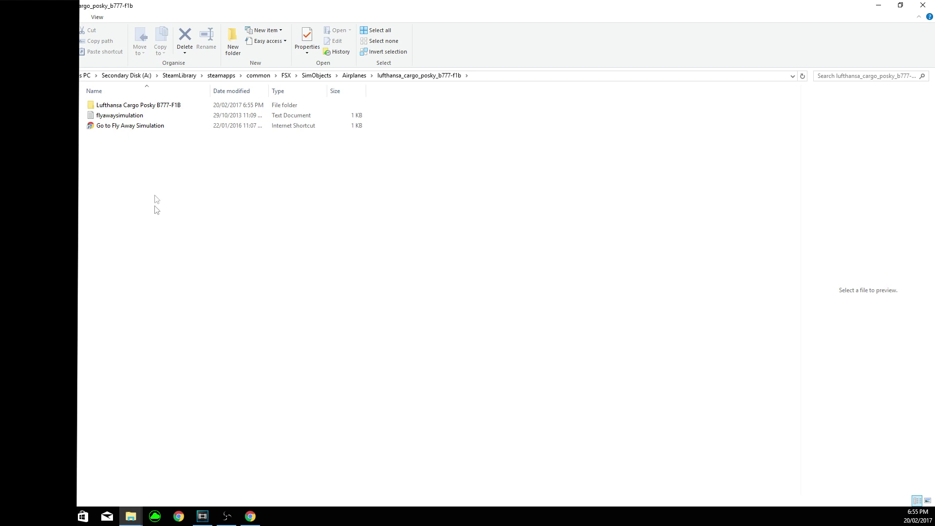
# Open the Lufthansa Cargo Posky B777-F1B subfolder and preview Installation Readme
pyautogui.doubleClick(126, 105)
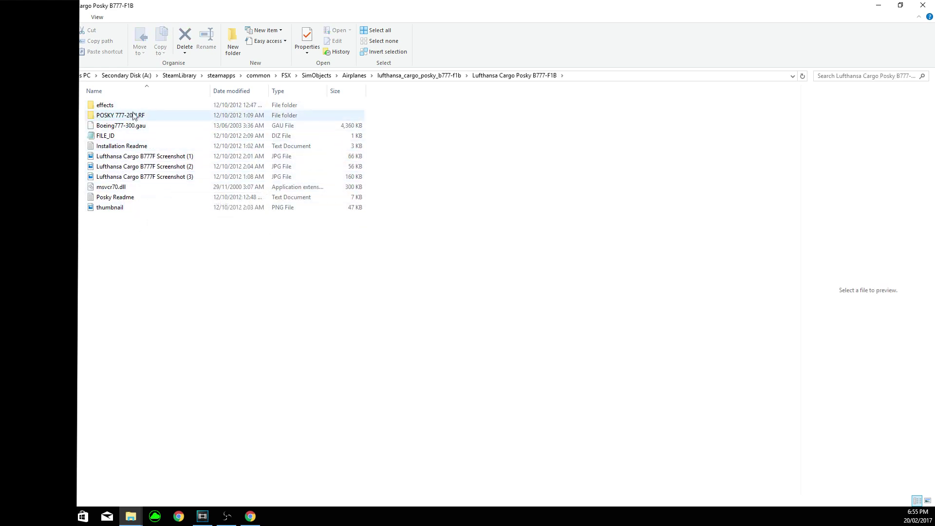
pyautogui.press('p')
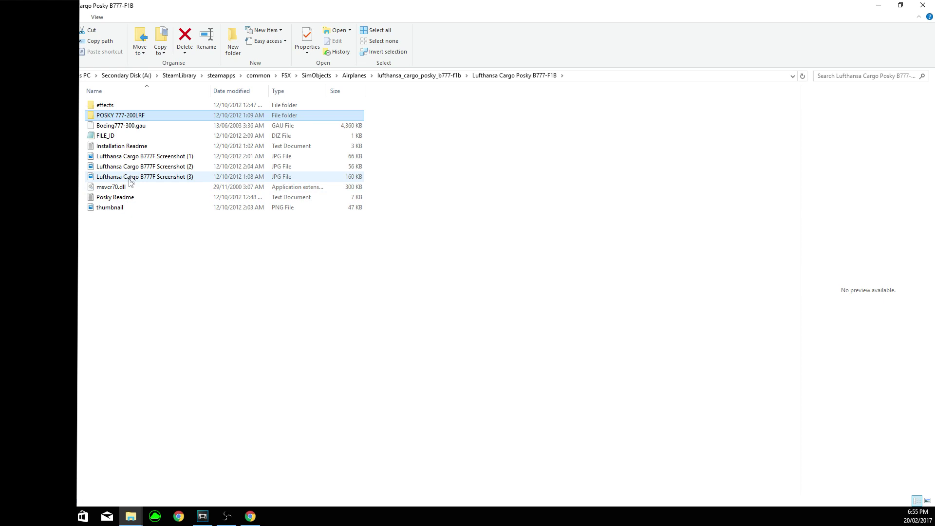
pyautogui.click(131, 146)
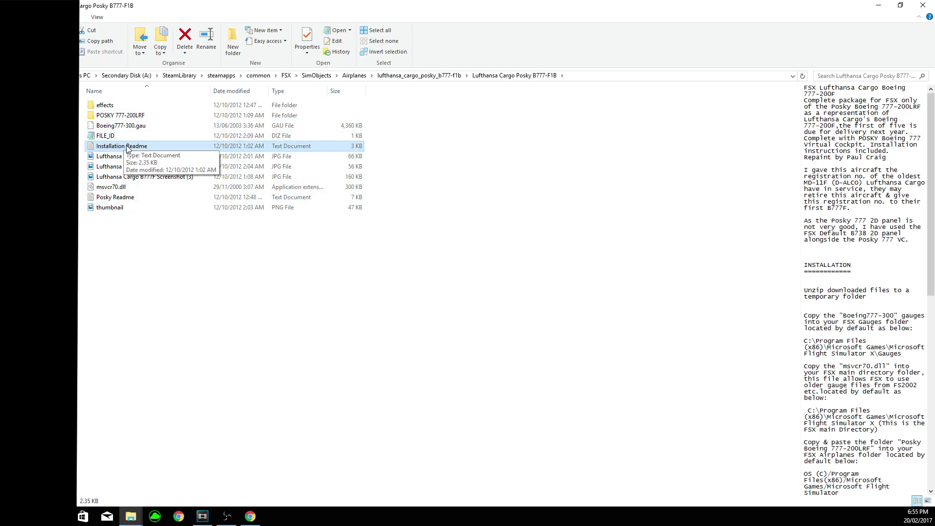
# Read the Installation Readme in Notepad, then right-click the Boeing777-300.gau gauge file
pyautogui.doubleClick(127, 147)
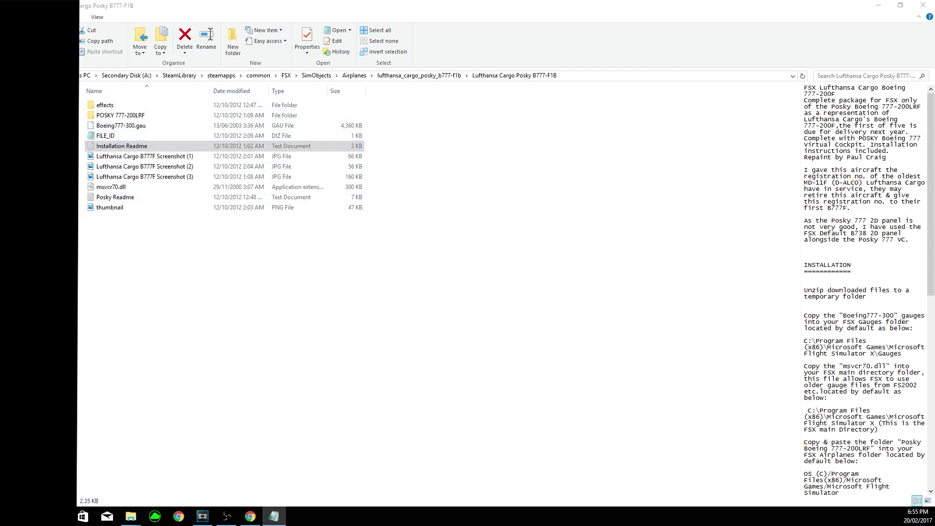
pyautogui.moveTo(0, 146); pyautogui.dragTo(696, 61)
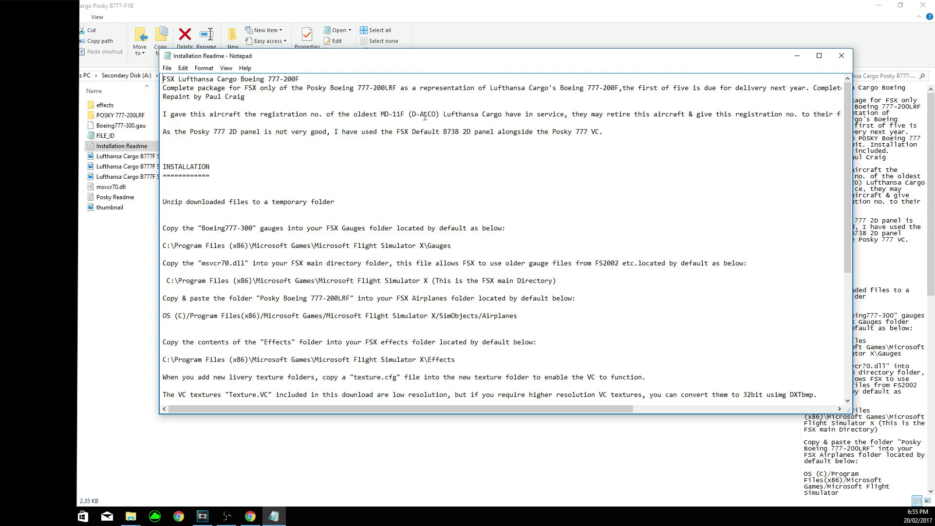
pyautogui.click(127, 126)
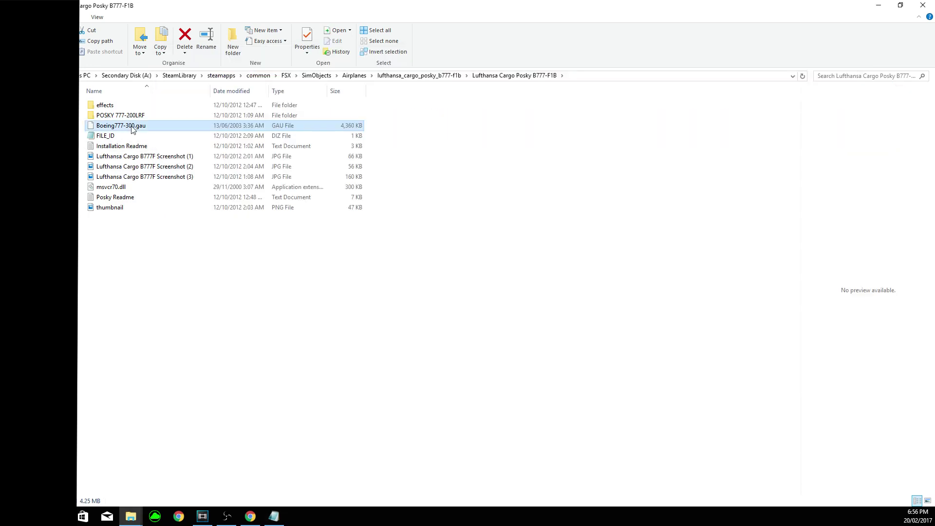
pyautogui.rightClick(132, 127)
# Copy Boeing777-300.gau and paste it into the FSX gauges folder
pyautogui.click(160, 237)
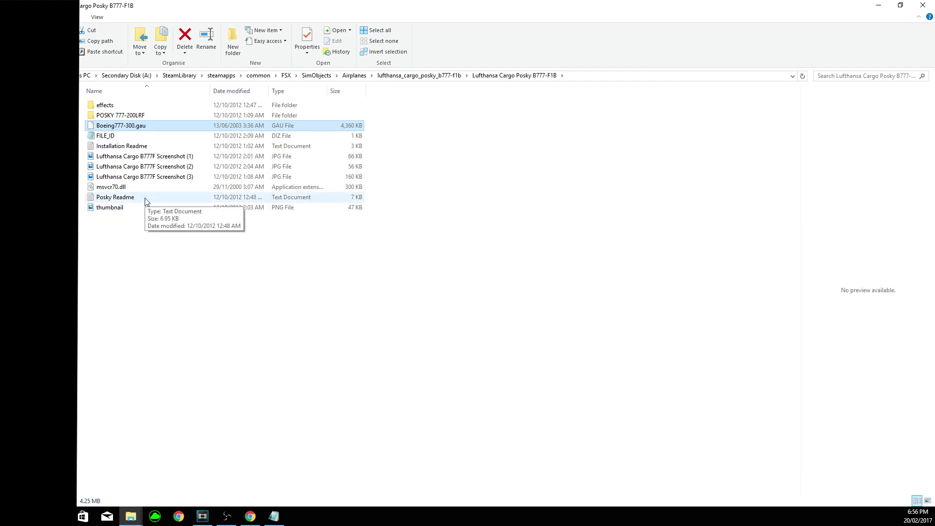
pyautogui.press('BackSpace')
pyautogui.press('BackSpace')
pyautogui.press('BackSpace')
pyautogui.press('BackSpace')
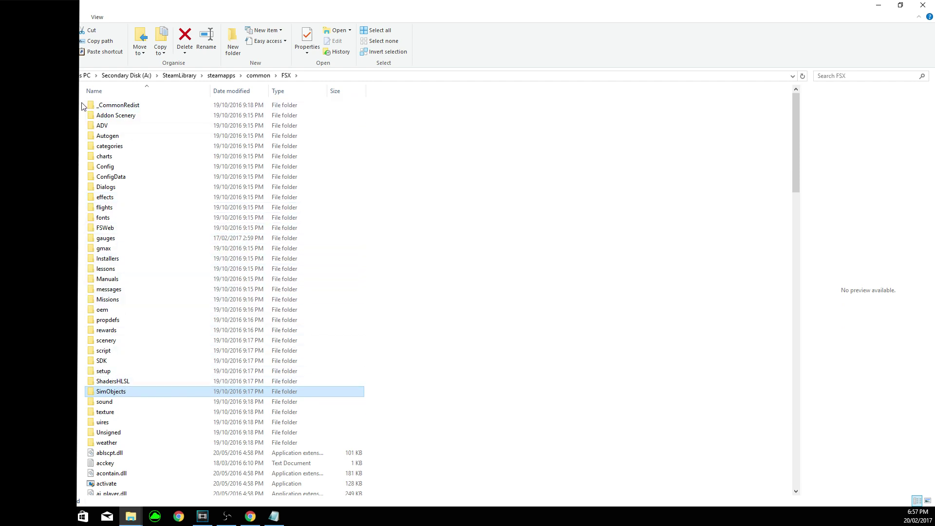
pyautogui.moveTo(84, 106); pyautogui.dragTo(120, 242)
pyautogui.click(115, 240)
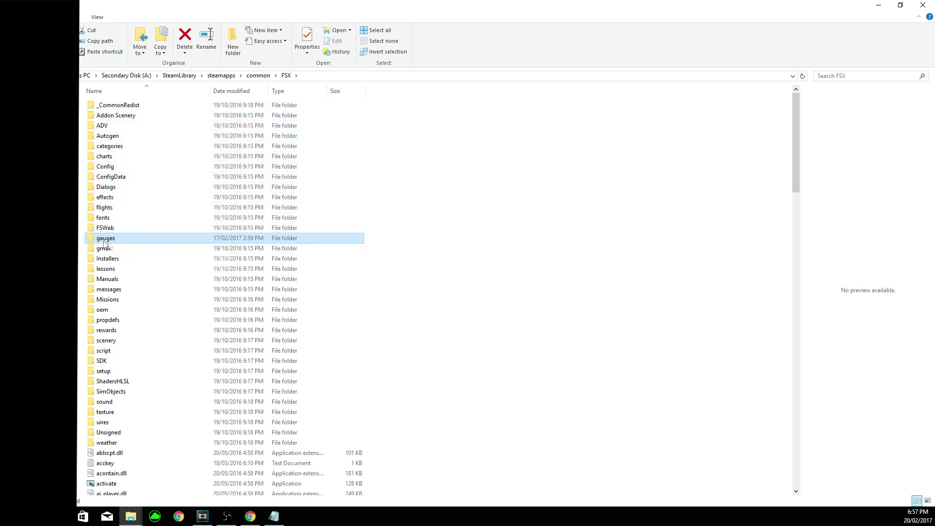
pyautogui.doubleClick(100, 240)
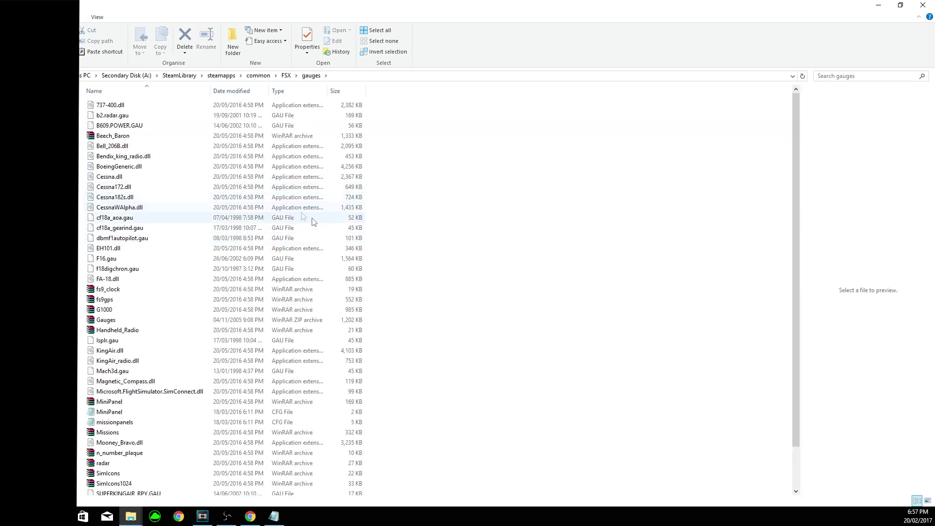
pyautogui.rightClick(421, 266)
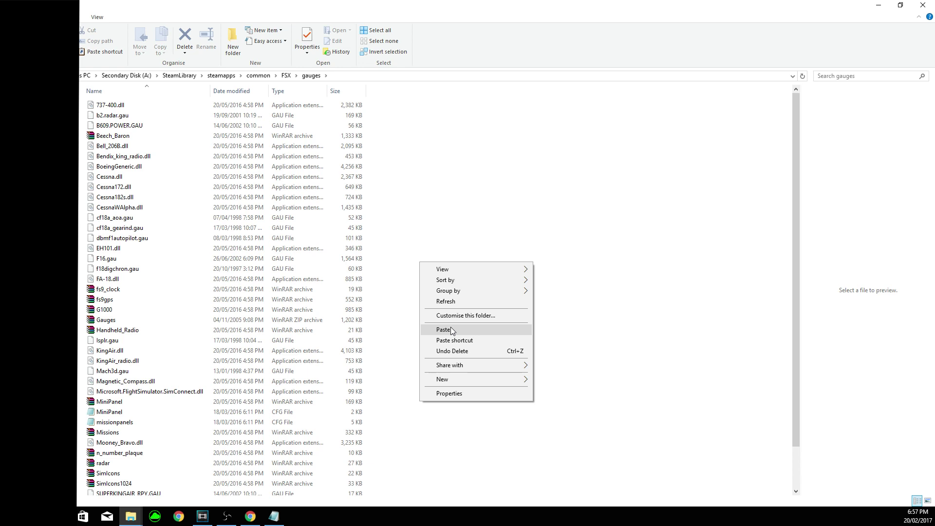
pyautogui.click(444, 329)
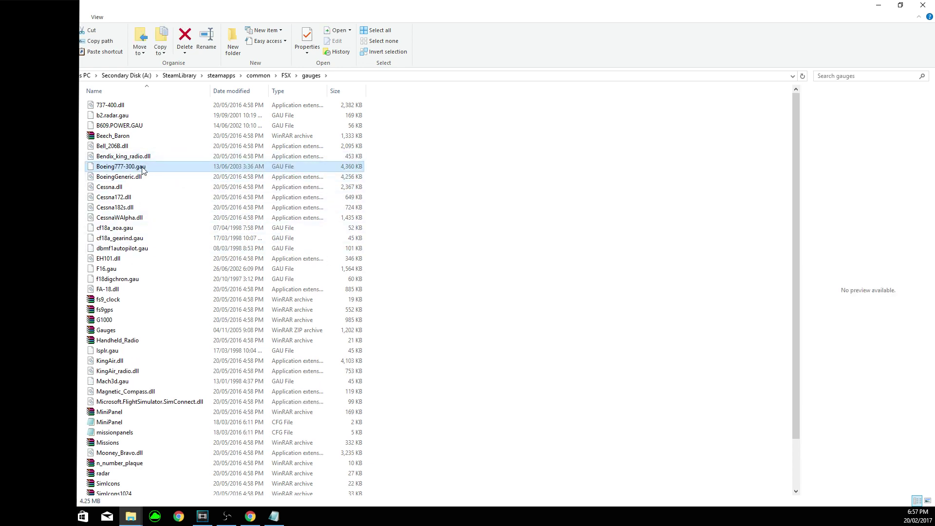
# Navigate through FSX > SimObjects > Airplanes back into the lufthansa_cargo_posky_b777-f1b folder
pyautogui.press('BackSpace')
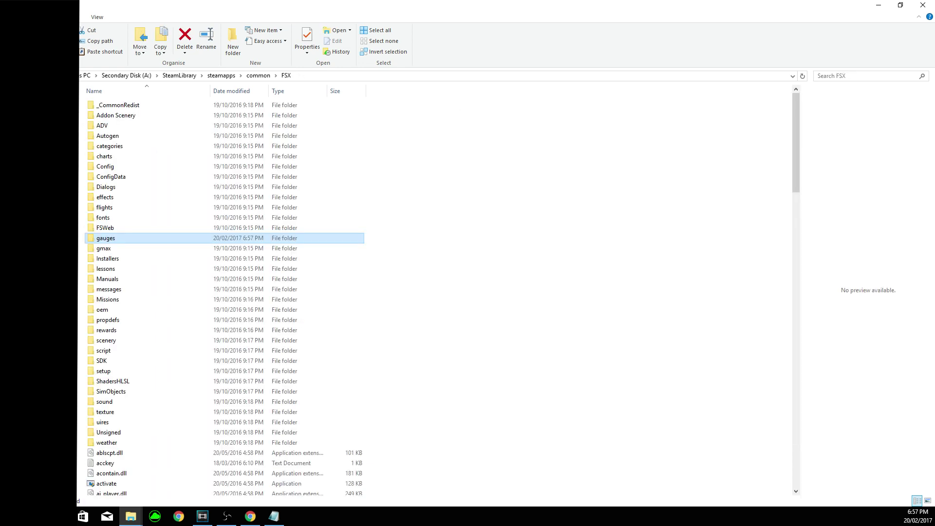
pyautogui.press('BackSpace')
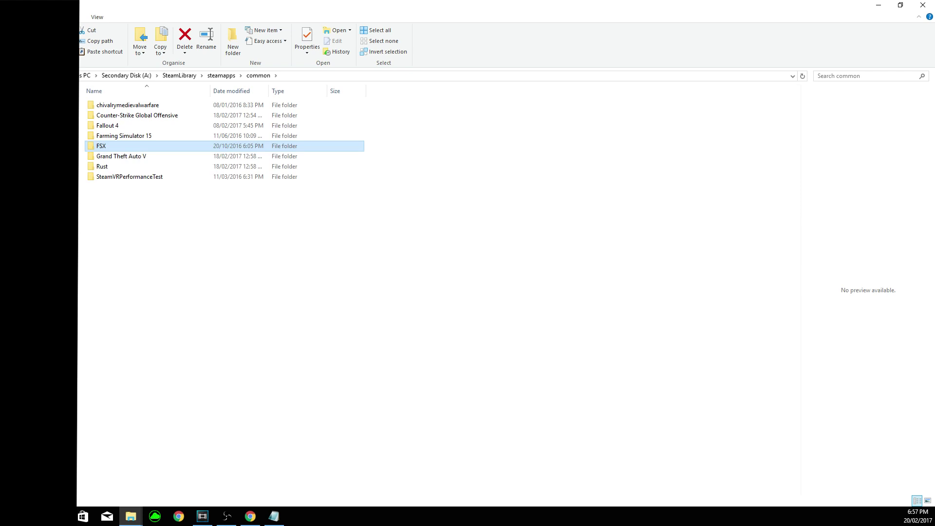
pyautogui.doubleClick(119, 147)
pyautogui.doubleClick(140, 391)
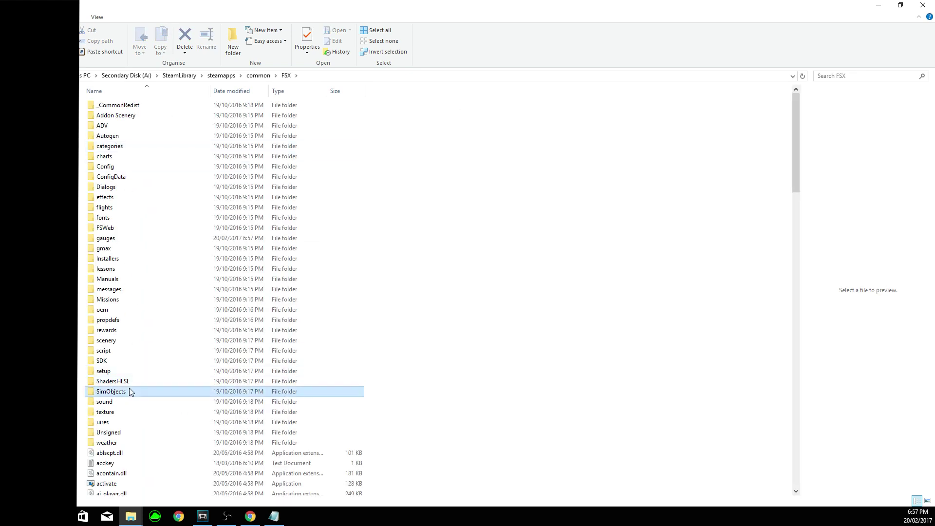
pyautogui.click(115, 156)
pyautogui.doubleClick(116, 156)
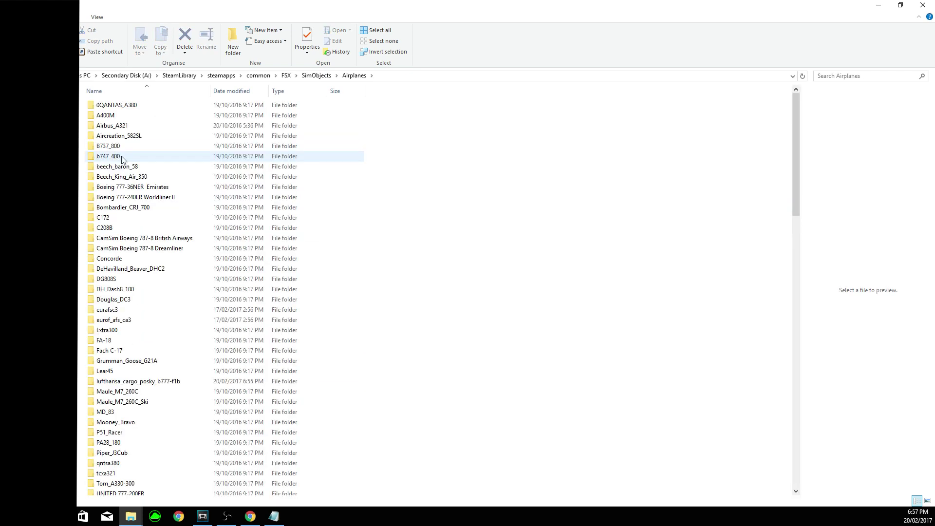
pyautogui.scroll(-2, 183, 302)
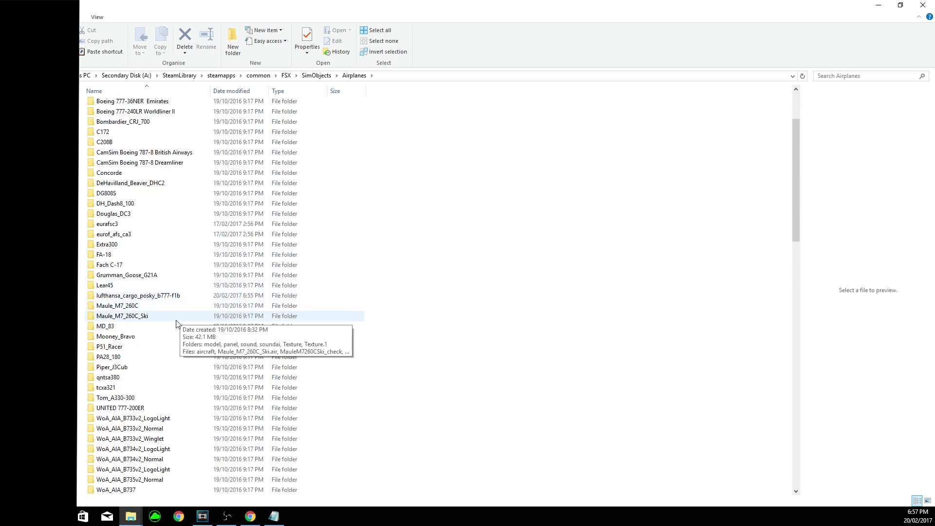
pyautogui.doubleClick(139, 295)
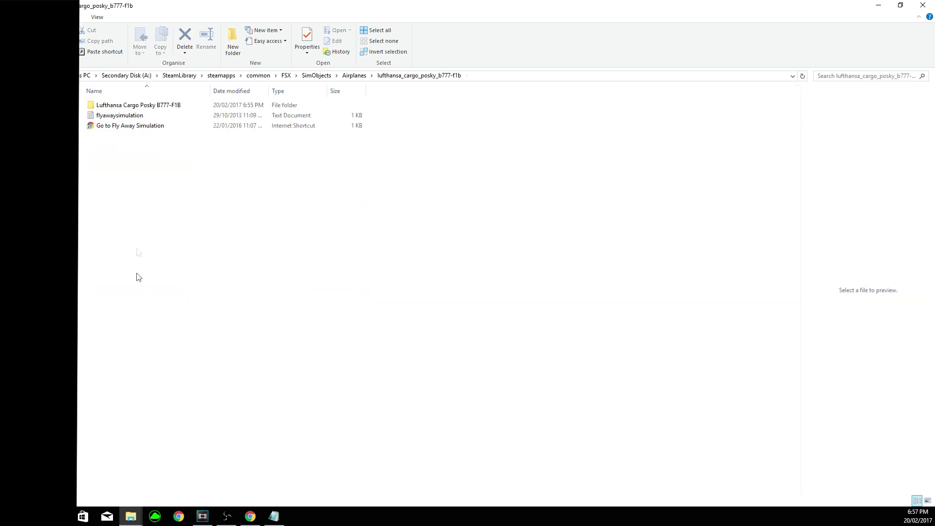
# Copy msvcr70.dll from the Lufthansa Cargo Posky B777-F1B folder into the FSX main folder
pyautogui.doubleClick(130, 106)
pyautogui.doubleClick(122, 145)
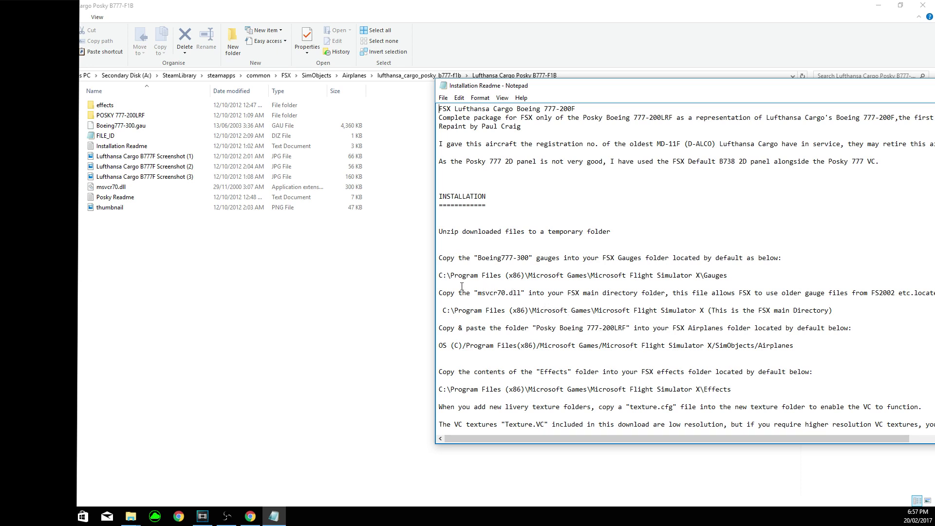
pyautogui.click(221, 287)
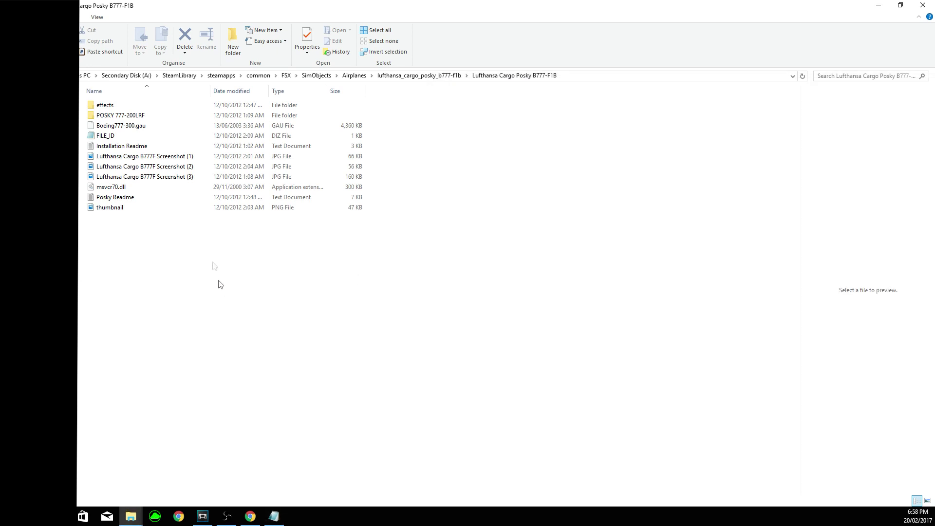
pyautogui.click(113, 190)
pyautogui.rightClick(114, 190)
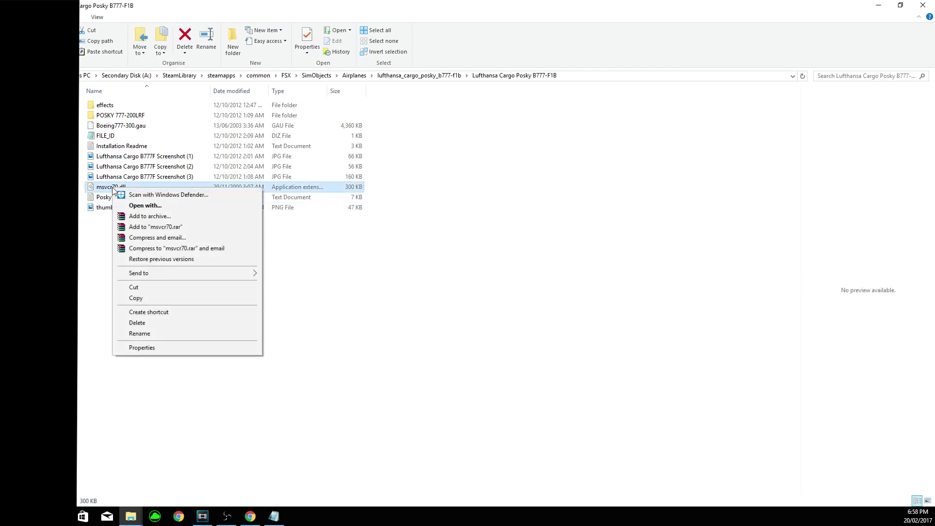
pyautogui.click(143, 298)
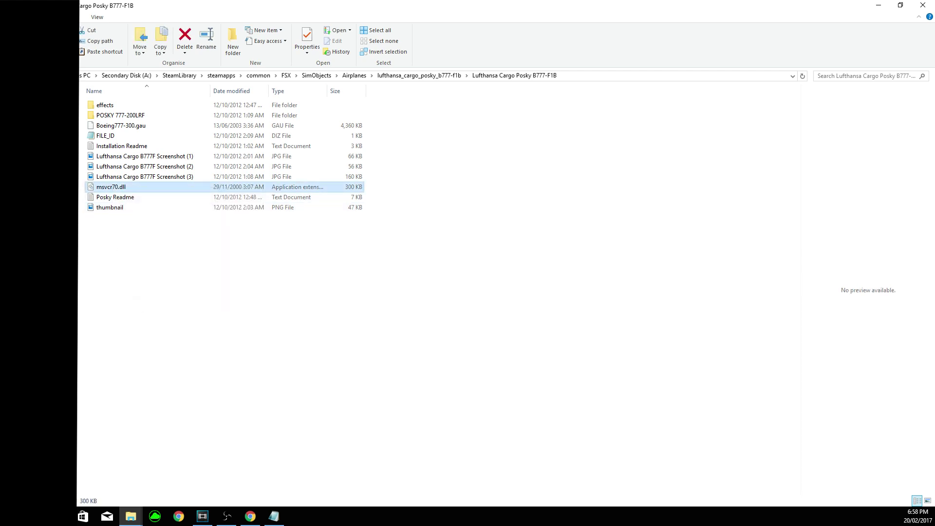
pyautogui.hotkey('alt', 'Up')
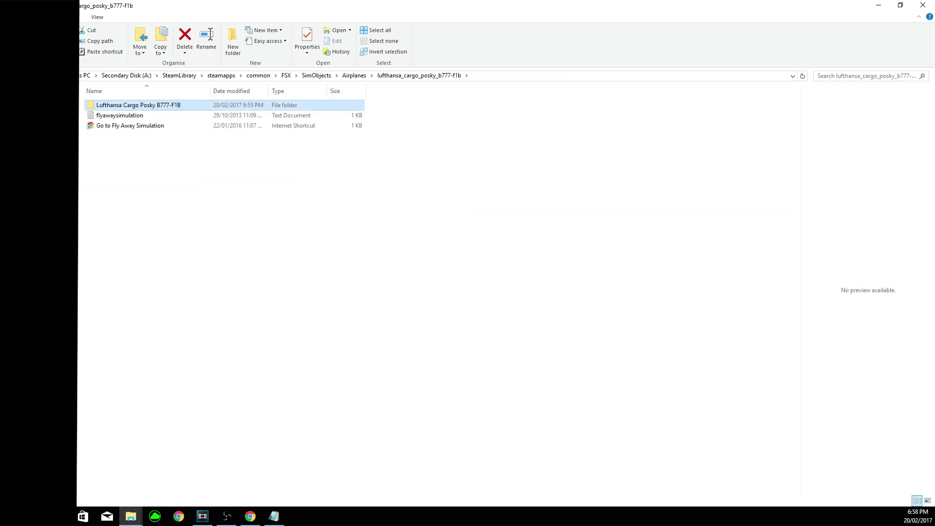
pyautogui.hotkey('alt', 'Up')
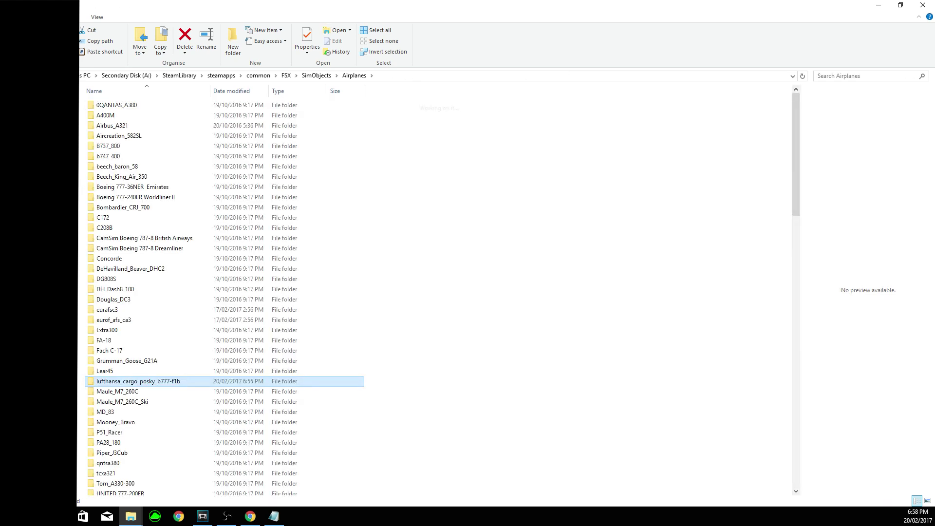
pyautogui.hotkey('alt', 'Up')
pyautogui.hotkey('alt', 'Up')
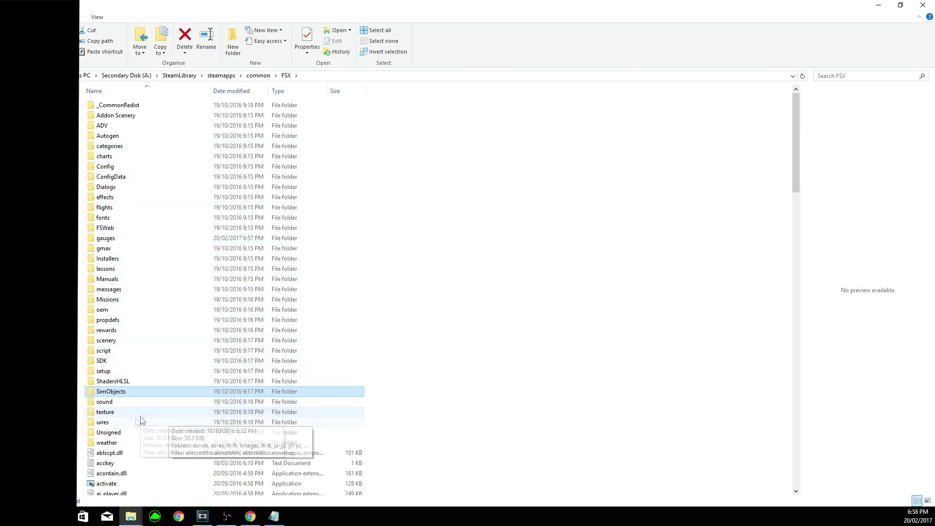
pyautogui.click(475, 441)
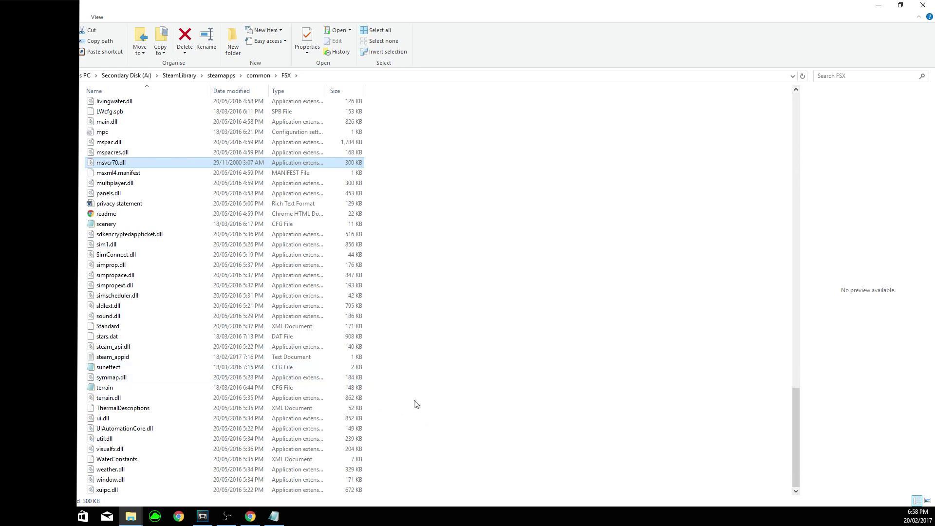
# Verify msvcr70.dll among the FSX DLL files, deselect it, and select the SimObjects folder
pyautogui.scroll(5, 415, 403)
pyautogui.scroll(15, 417, 403)
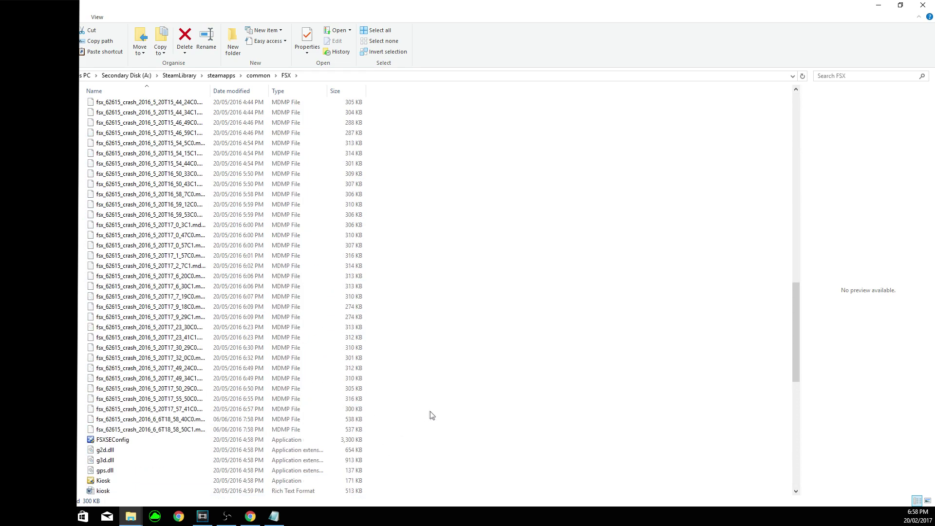
pyautogui.moveTo(798, 297); pyautogui.dragTo(807, 403)
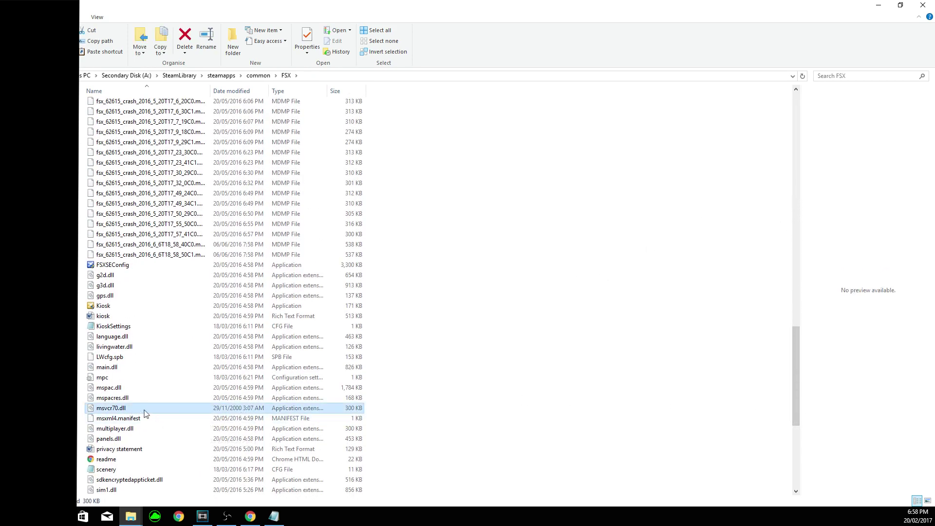
pyautogui.click(472, 371)
pyautogui.scroll(20, 480, 404)
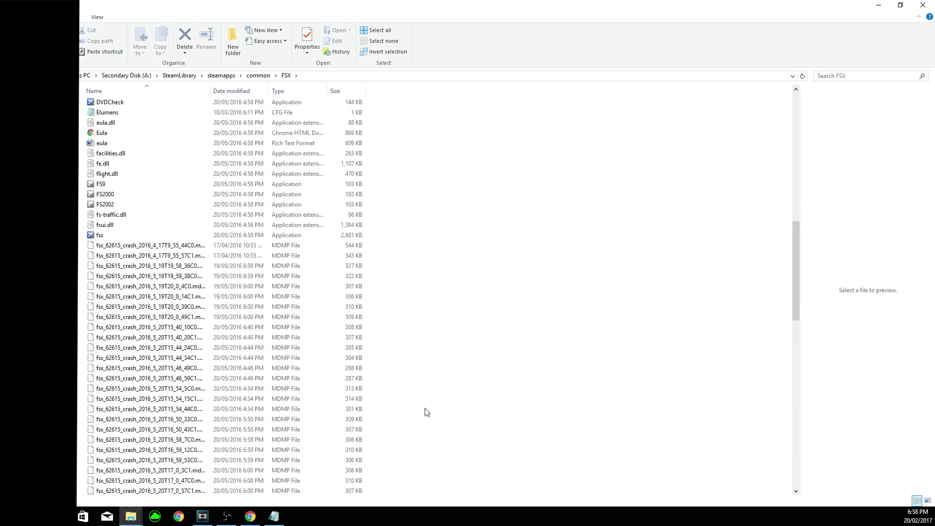
pyautogui.scroll(3, 423, 400)
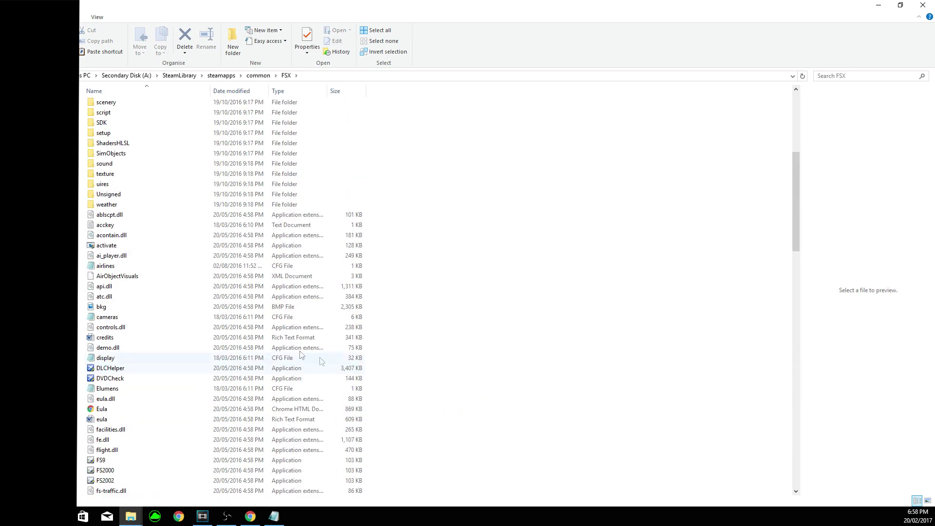
pyautogui.click(124, 153)
# Go to SimObjects > Airplanes > Lufthansa Cargo Posky B777-F1B and read the Installation Readme
pyautogui.doubleClick(124, 153)
pyautogui.doubleClick(117, 157)
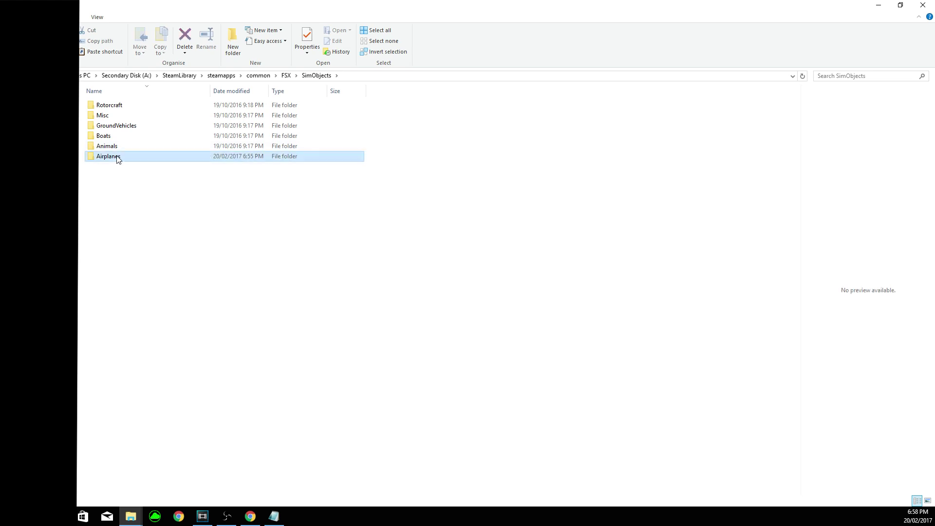
pyautogui.scroll(-3, 151, 282)
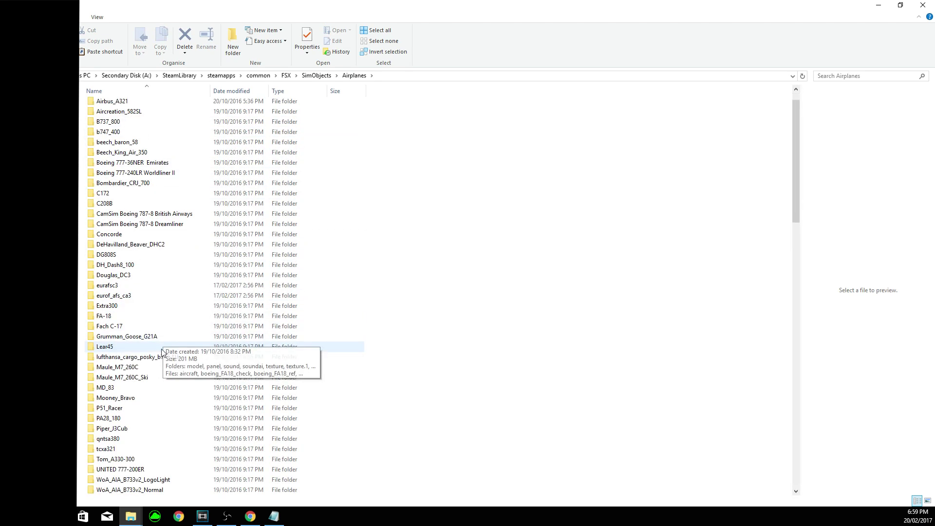
pyautogui.scroll(-4, 156, 380)
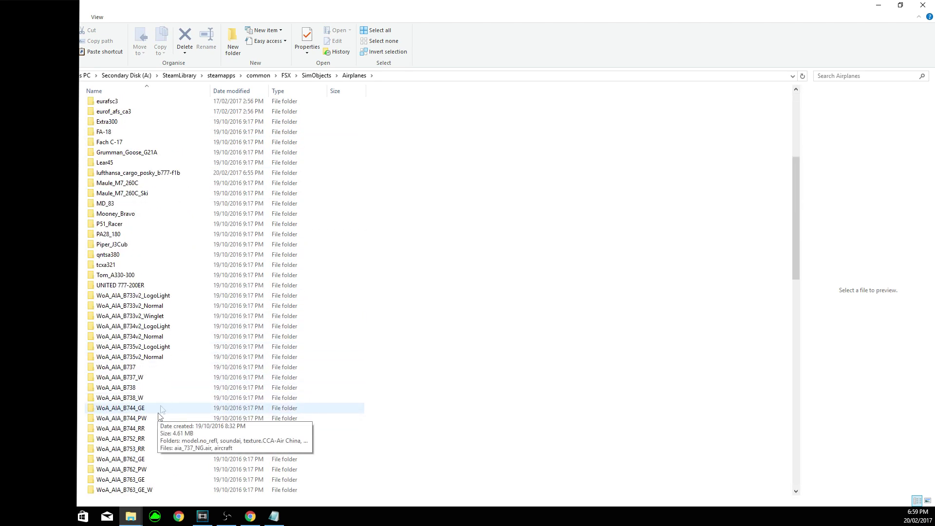
pyautogui.doubleClick(131, 176)
pyautogui.doubleClick(130, 104)
pyautogui.doubleClick(122, 145)
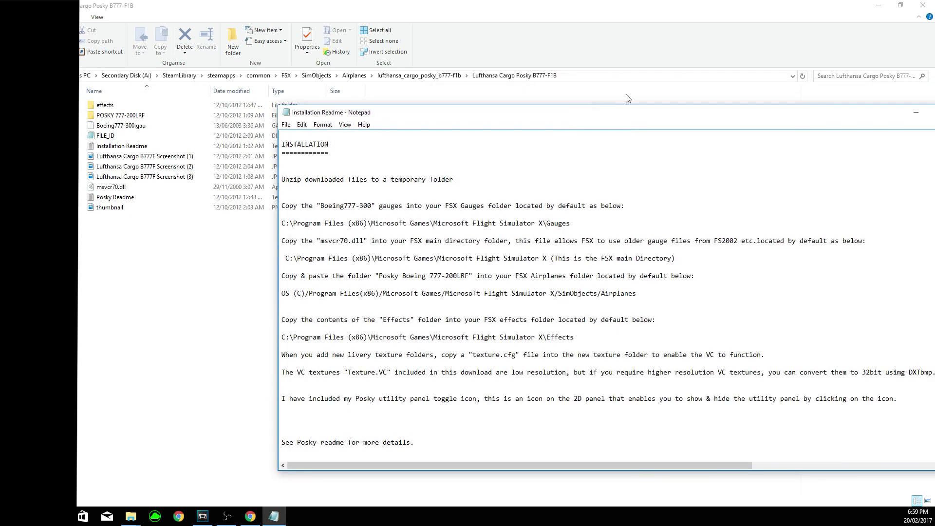
pyautogui.moveTo(827, 108); pyautogui.dragTo(755, 89)
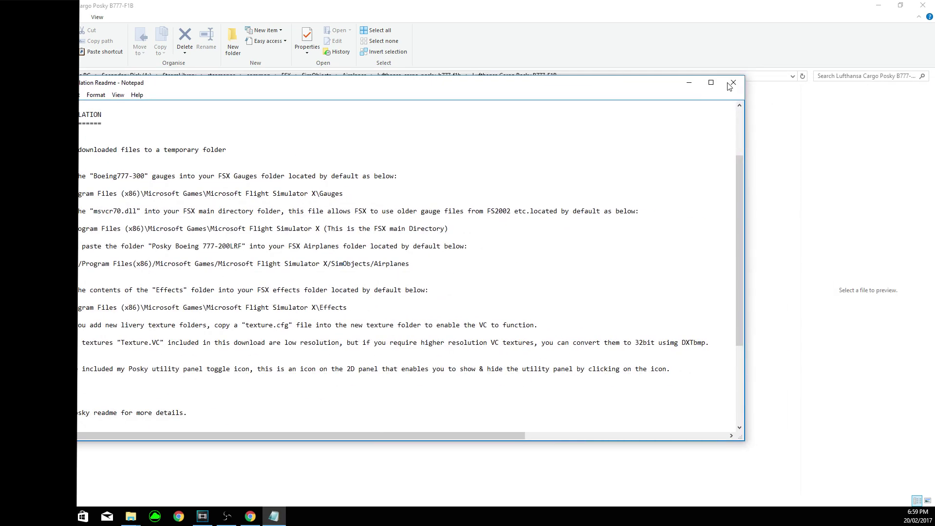
pyautogui.click(732, 84)
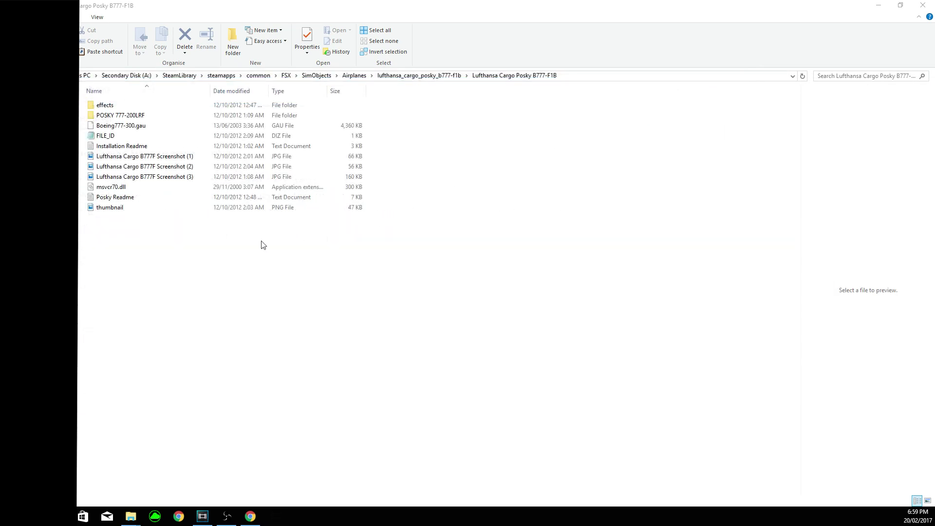
# Check POSKY 777-200LRF's seven items, cut the folder, and return to Airplanes
pyautogui.doubleClick(121, 115)
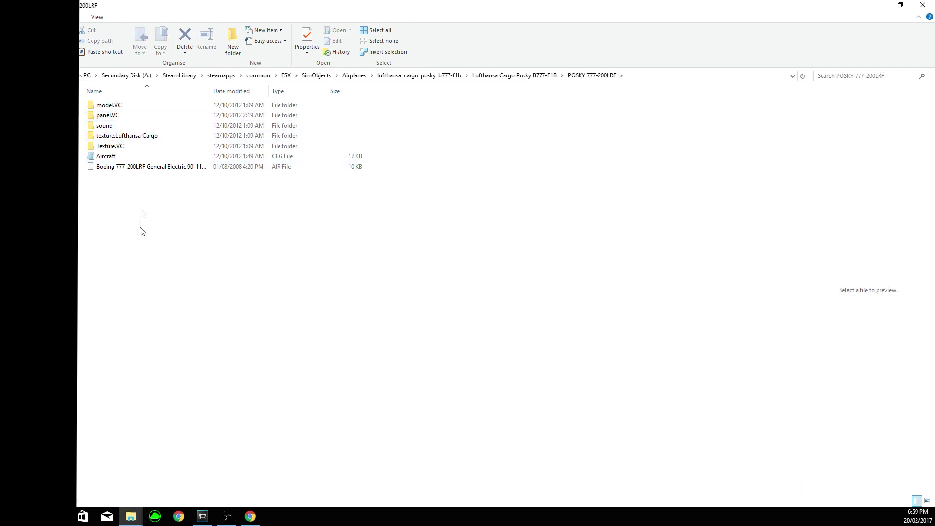
pyautogui.moveTo(140, 233); pyautogui.dragTo(134, 106)
pyautogui.click(240, 219)
pyautogui.press('BackSpace')
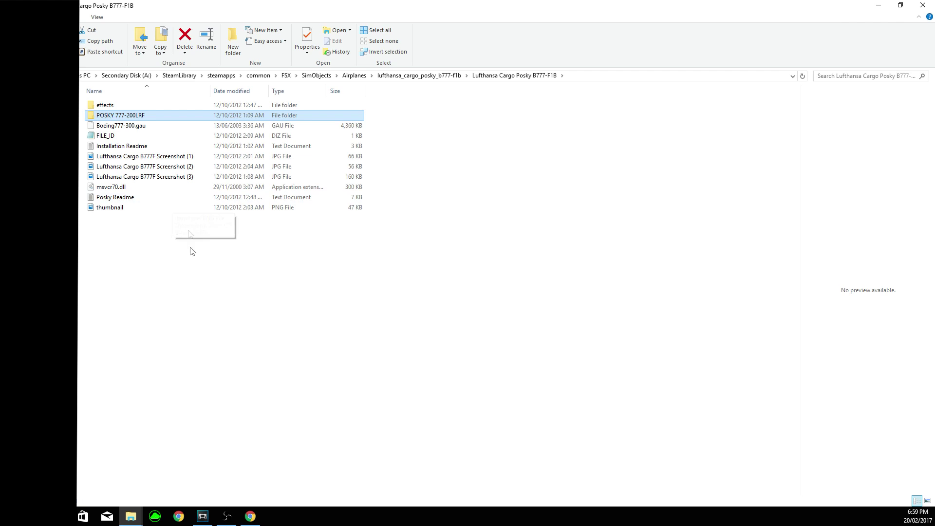
pyautogui.rightClick(111, 114)
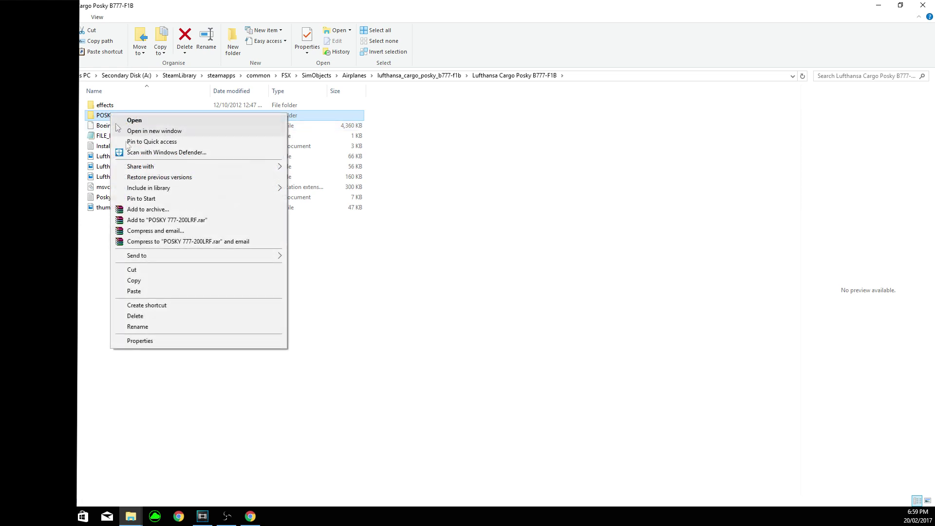
pyautogui.click(129, 273)
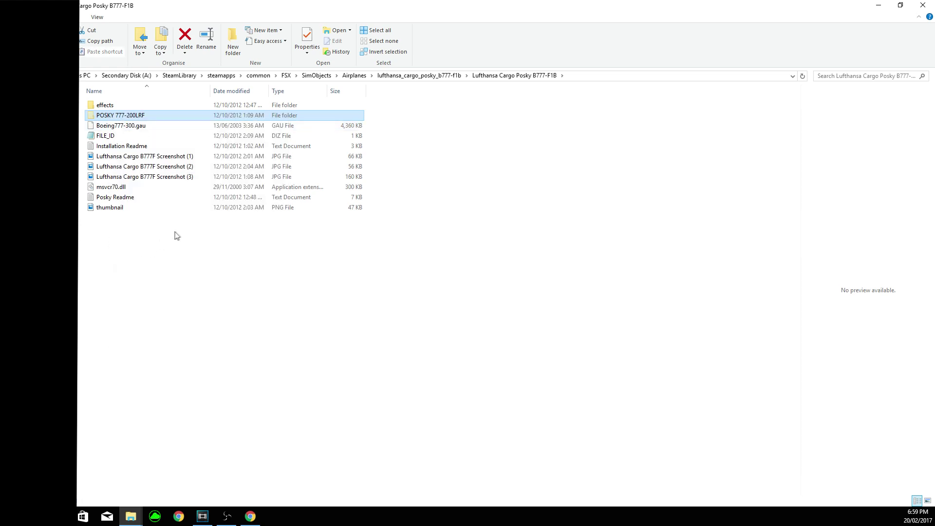
pyautogui.press('BackSpace')
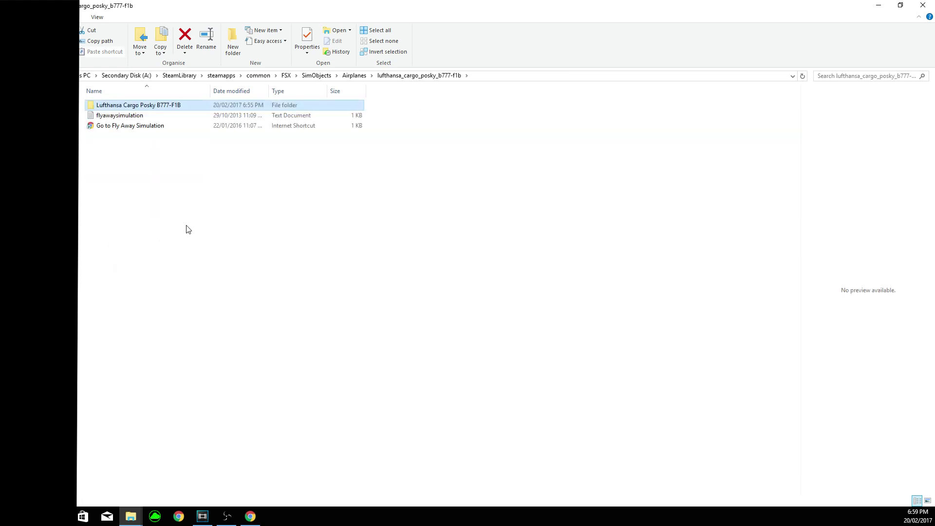
pyautogui.press('BackSpace')
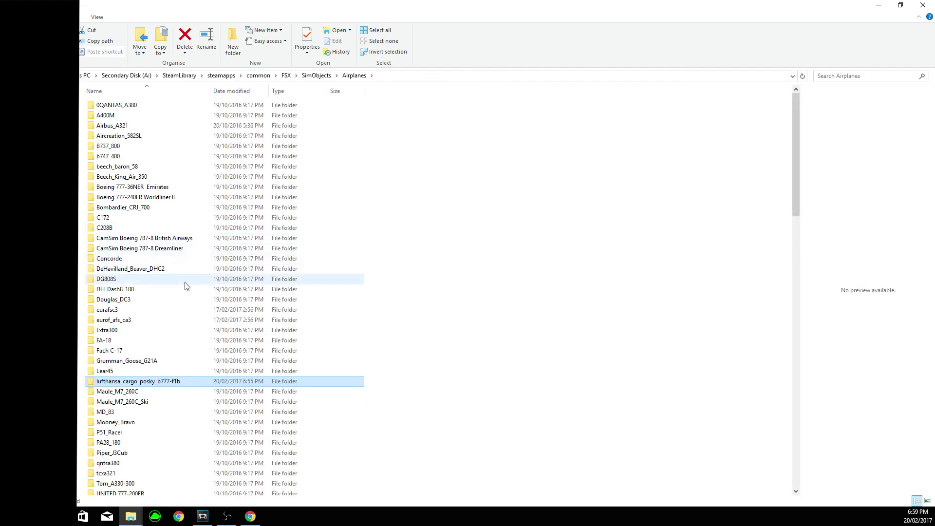
# Paste POSKY 777-200LRF into Airplanes and delete the leftover lufthansa_cargo_posky_b777-f1b folder
pyautogui.rightClick(453, 369)
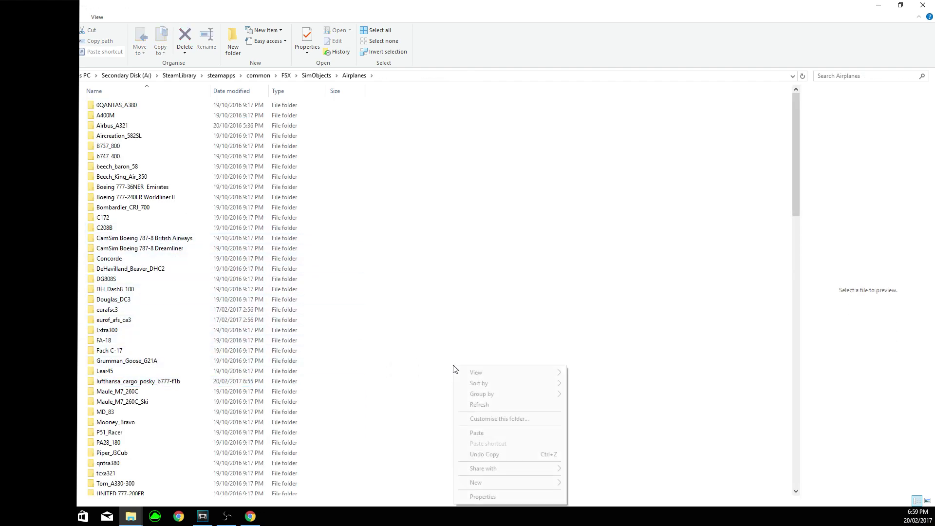
pyautogui.click(476, 432)
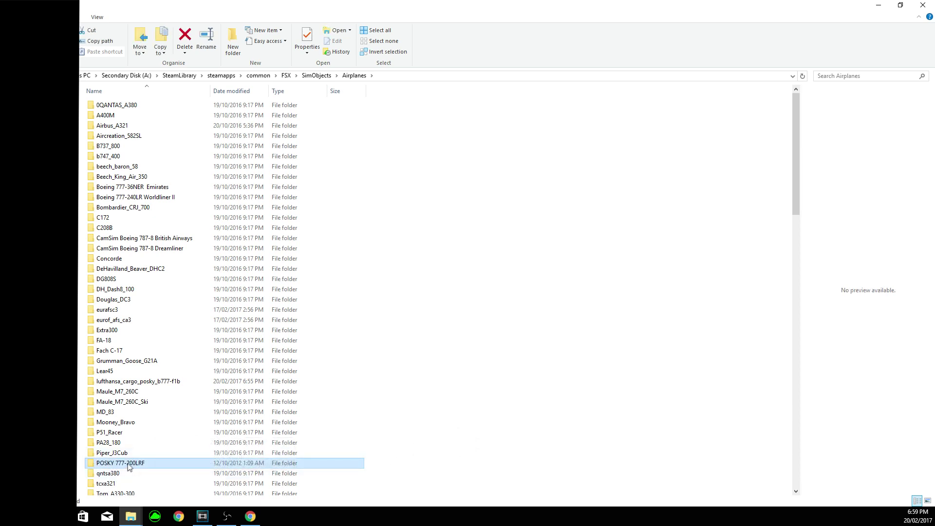
pyautogui.click(162, 383)
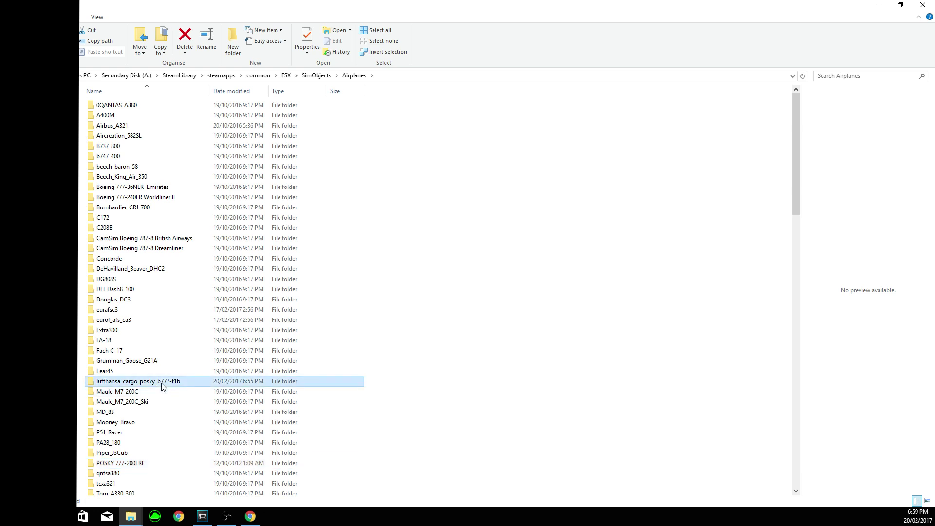
pyautogui.rightClick(140, 383)
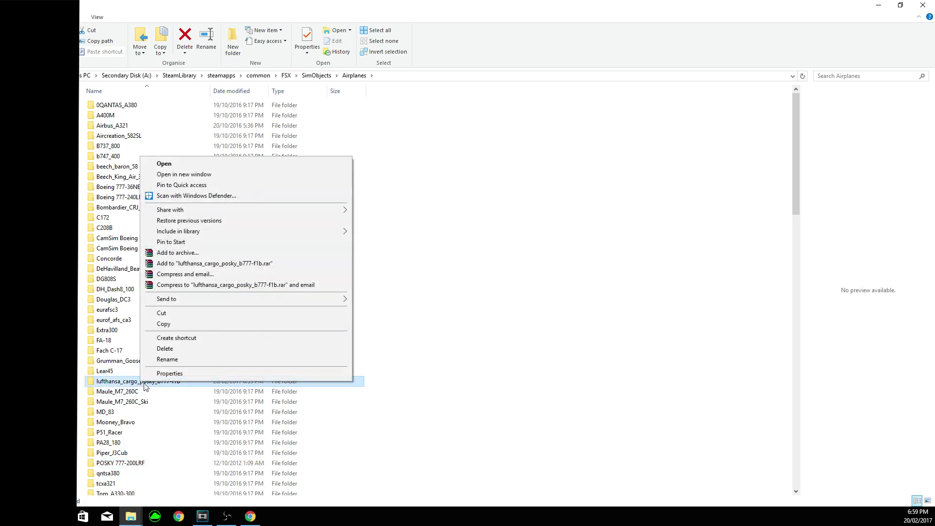
pyautogui.click(166, 350)
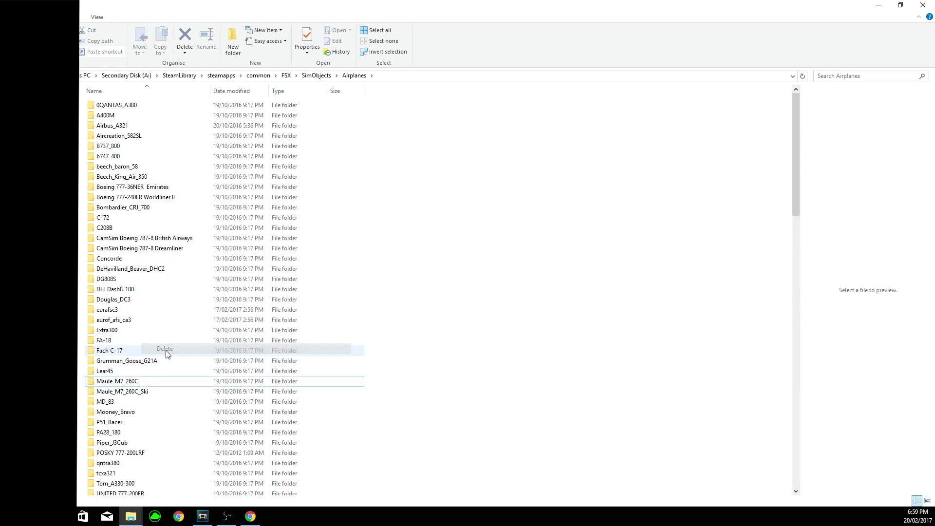
# Open POSKY 777-200LRF to check its contents, then return to Airplanes
pyautogui.click(141, 454)
pyautogui.doubleClick(131, 454)
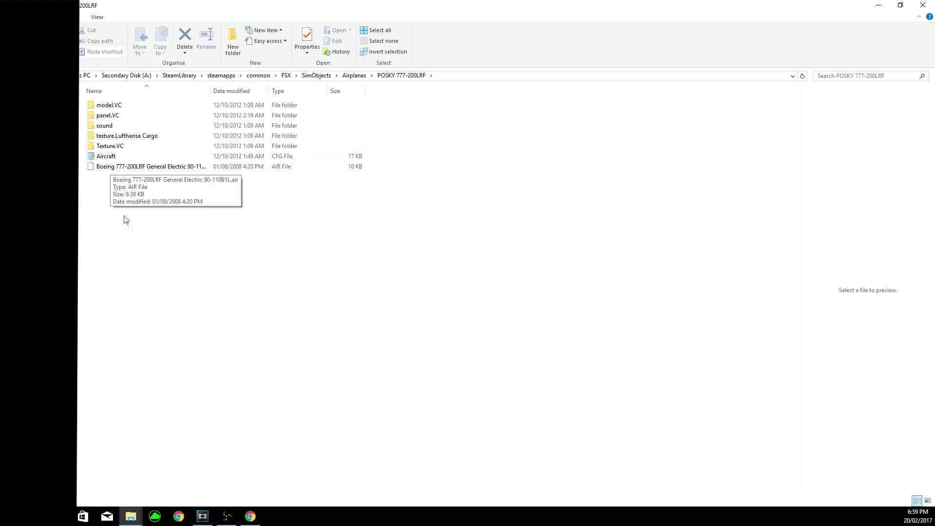
pyautogui.hotkey('alt', 'Left')
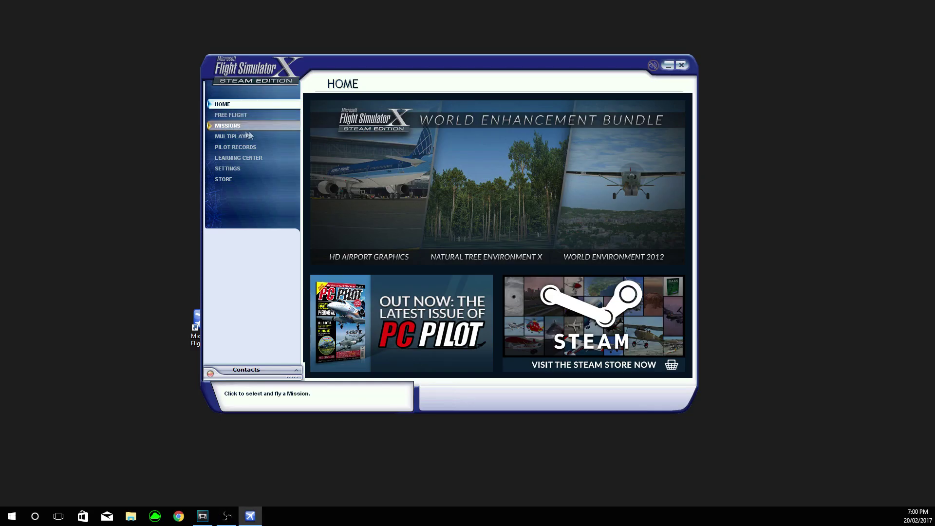
# In Free Flight, change the current aircraft to the Boeing 777-F1B Lufthansa Cargo
pyautogui.click(243, 117)
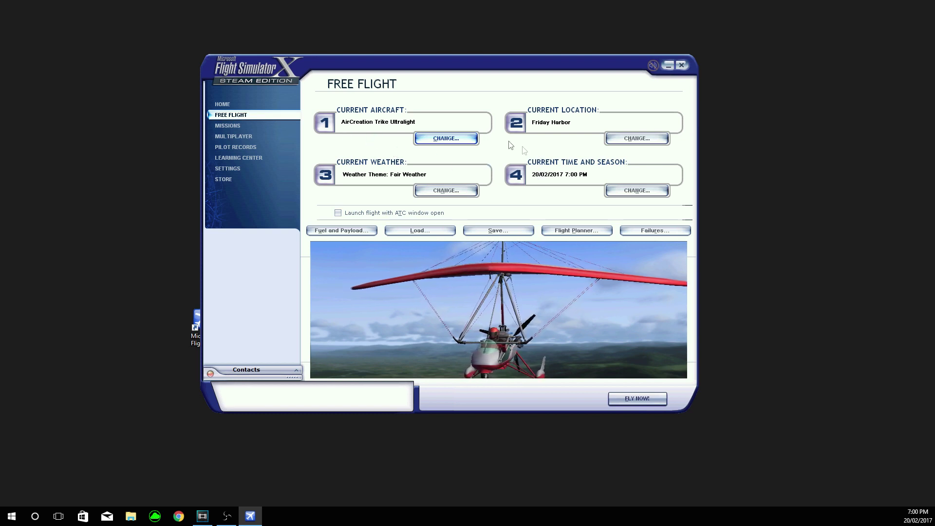
pyautogui.click(435, 140)
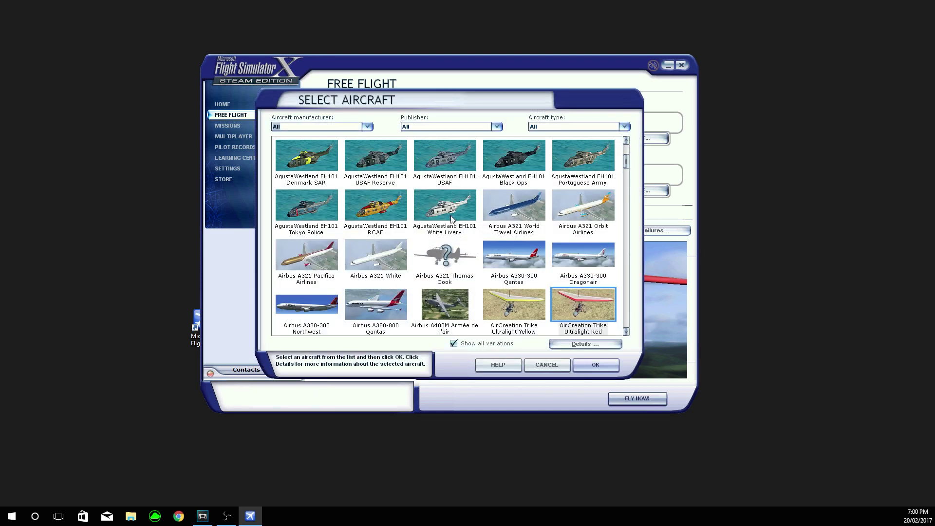
pyautogui.scroll(-1, 456, 230)
pyautogui.scroll(-1, 457, 233)
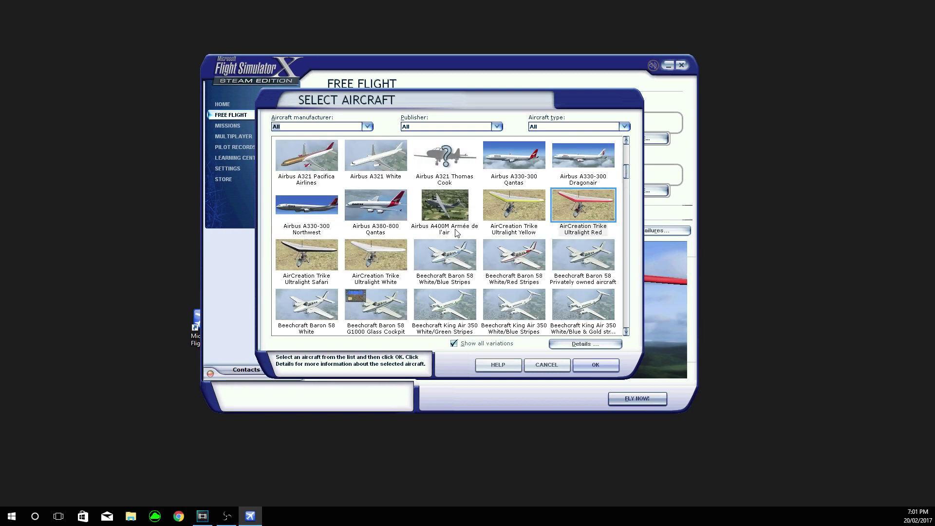
pyautogui.scroll(-4, 457, 232)
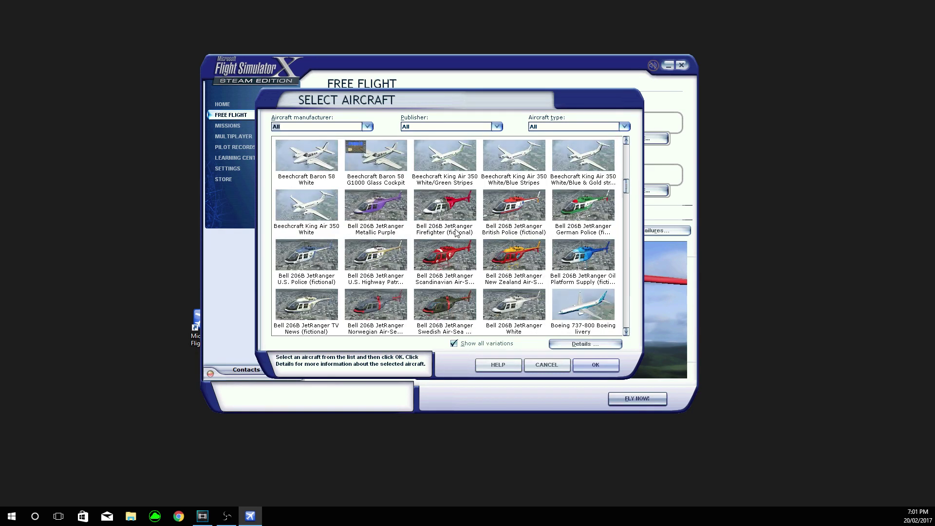
pyautogui.scroll(-3, 457, 232)
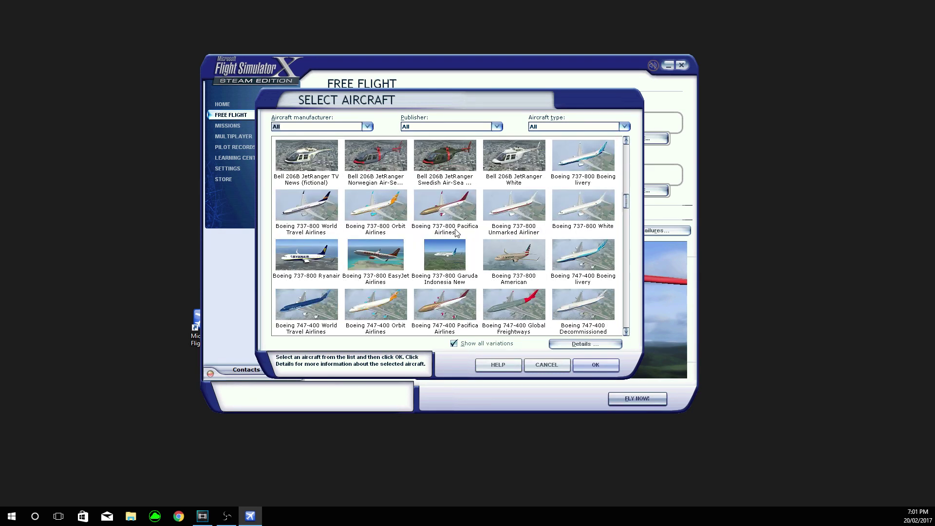
pyautogui.scroll(-1, 457, 232)
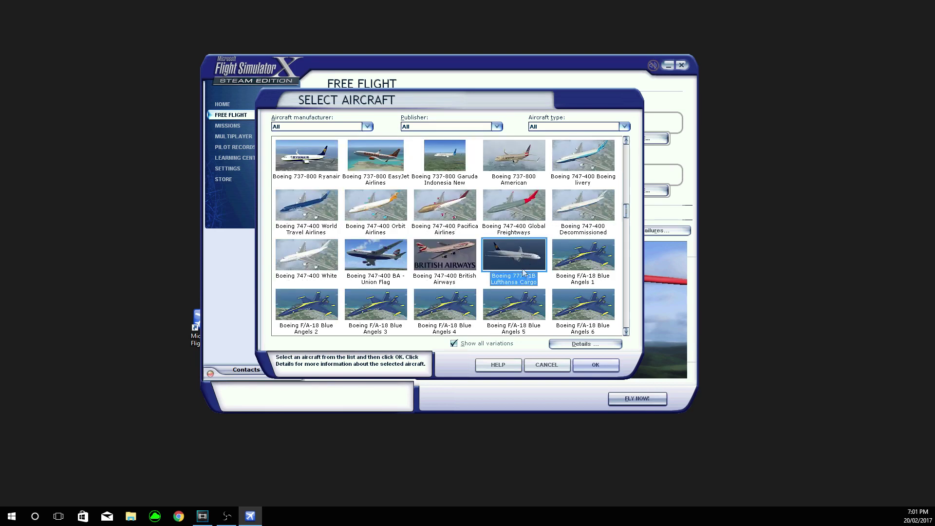
pyautogui.click(582, 361)
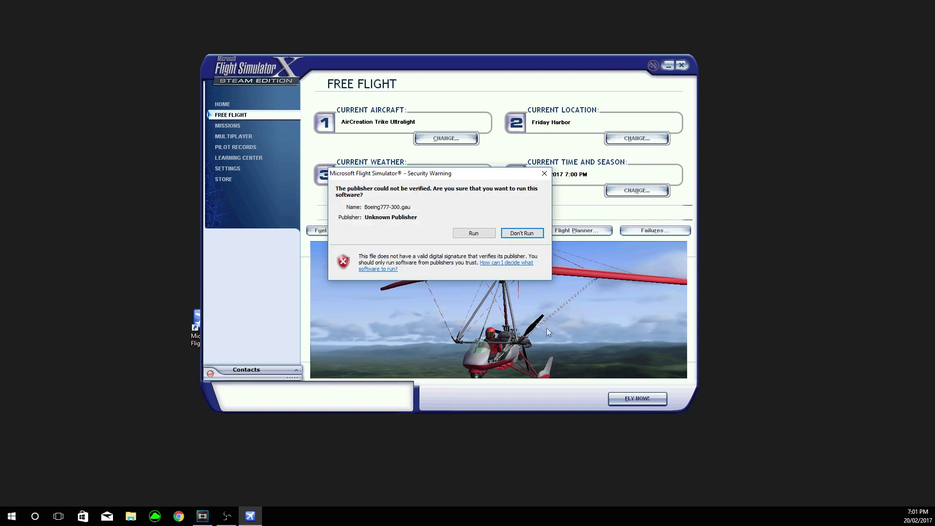
# Allow Boeing777-300.gau to run and accept it as trusted software
pyautogui.click(475, 233)
pyautogui.click(475, 265)
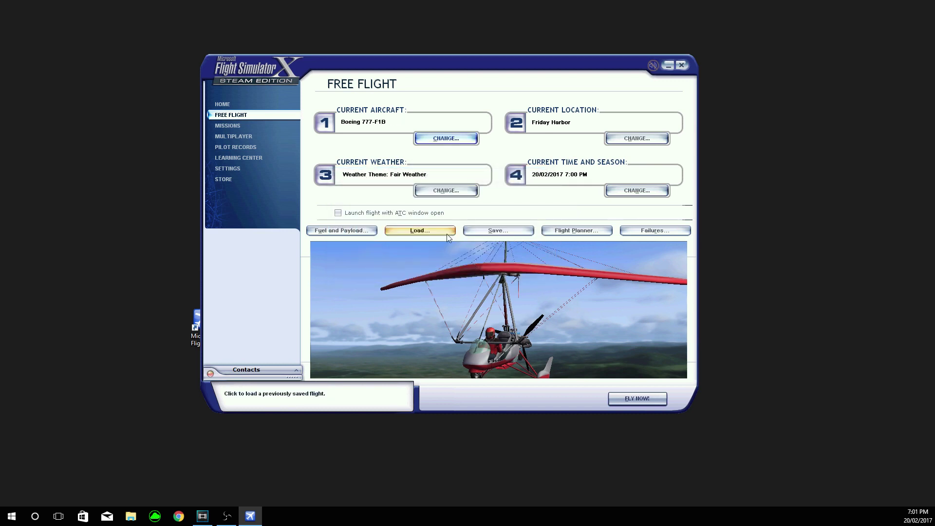